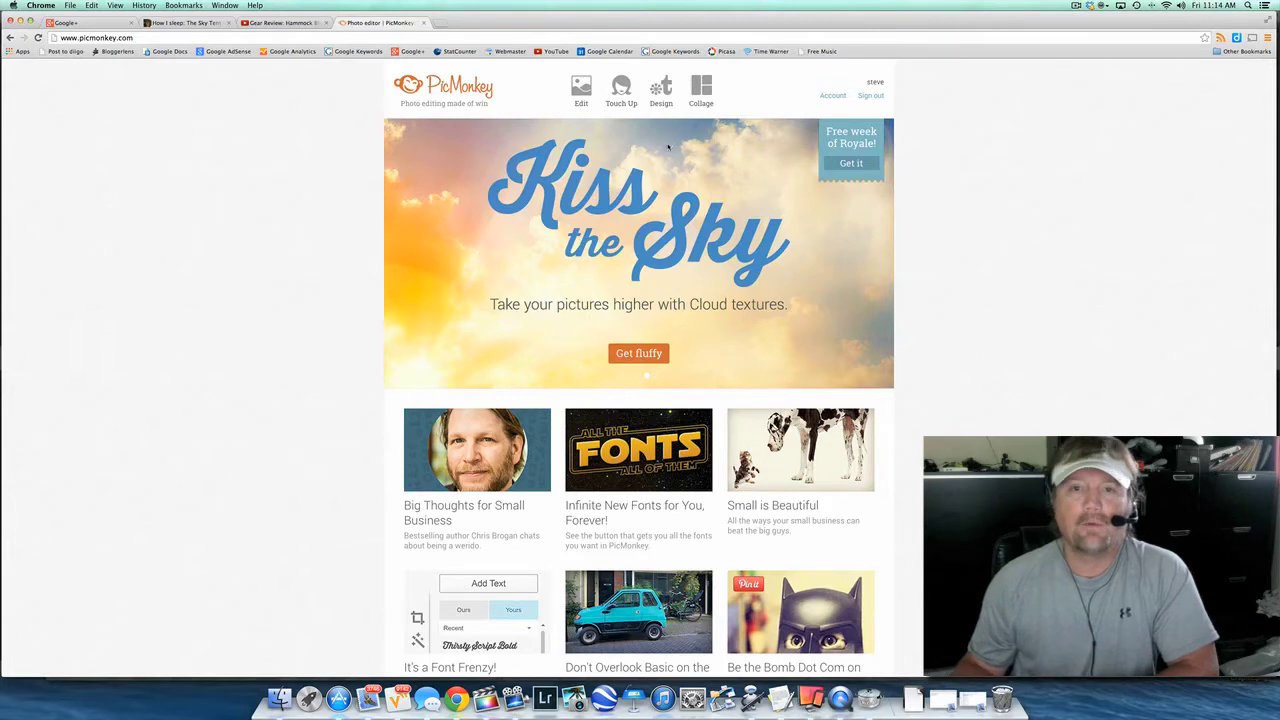
Create a custom design canvas of 1280 × 720 pixels and make its background transparent.
mouse_move(661, 95)
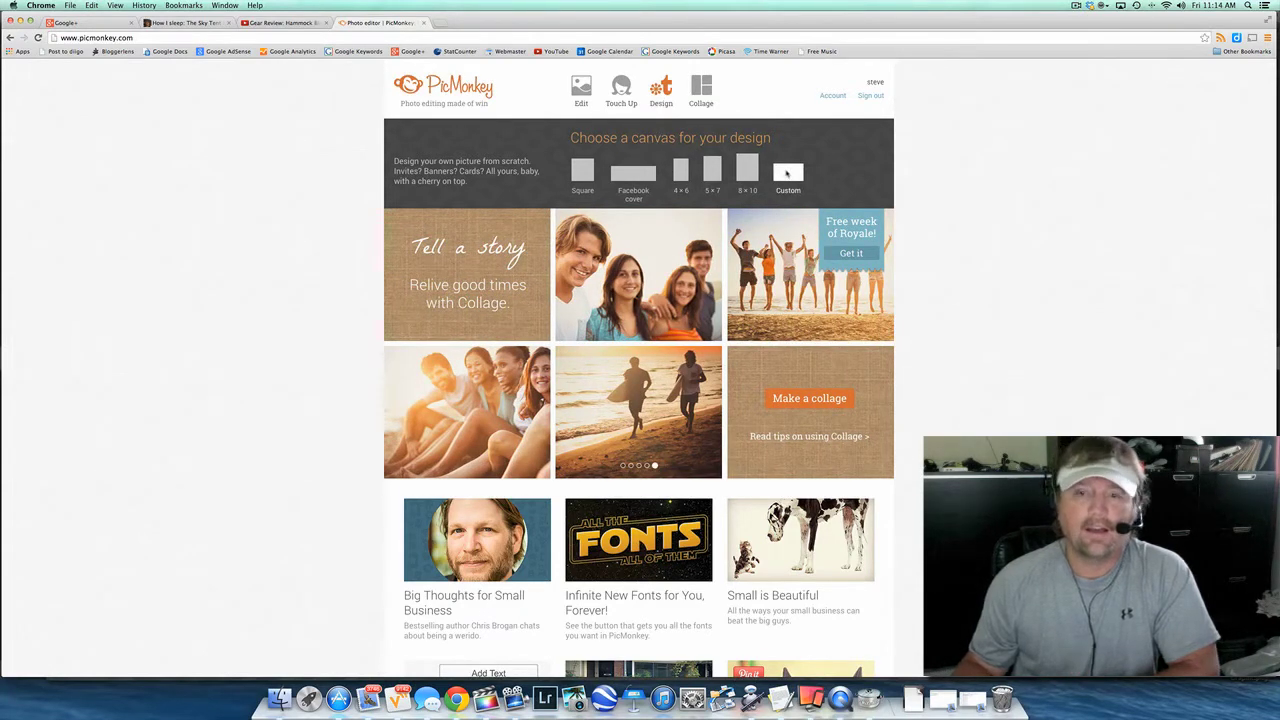
click(786, 173)
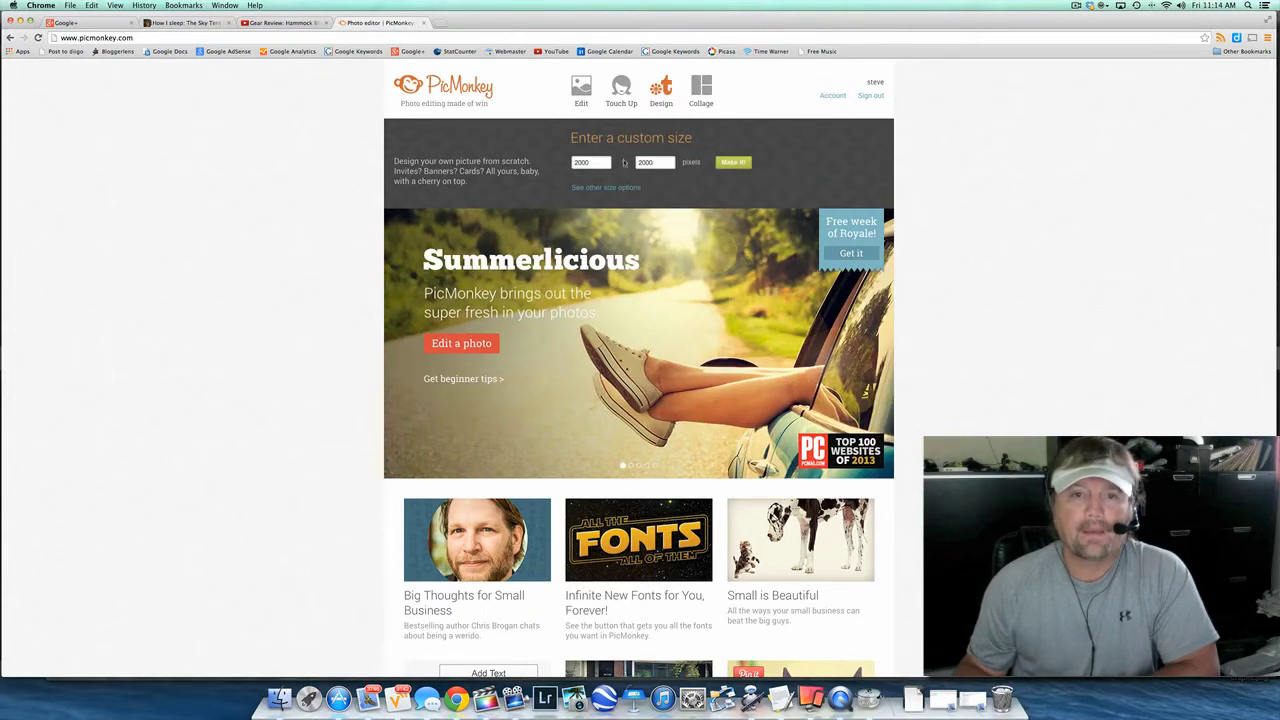
click(570, 164)
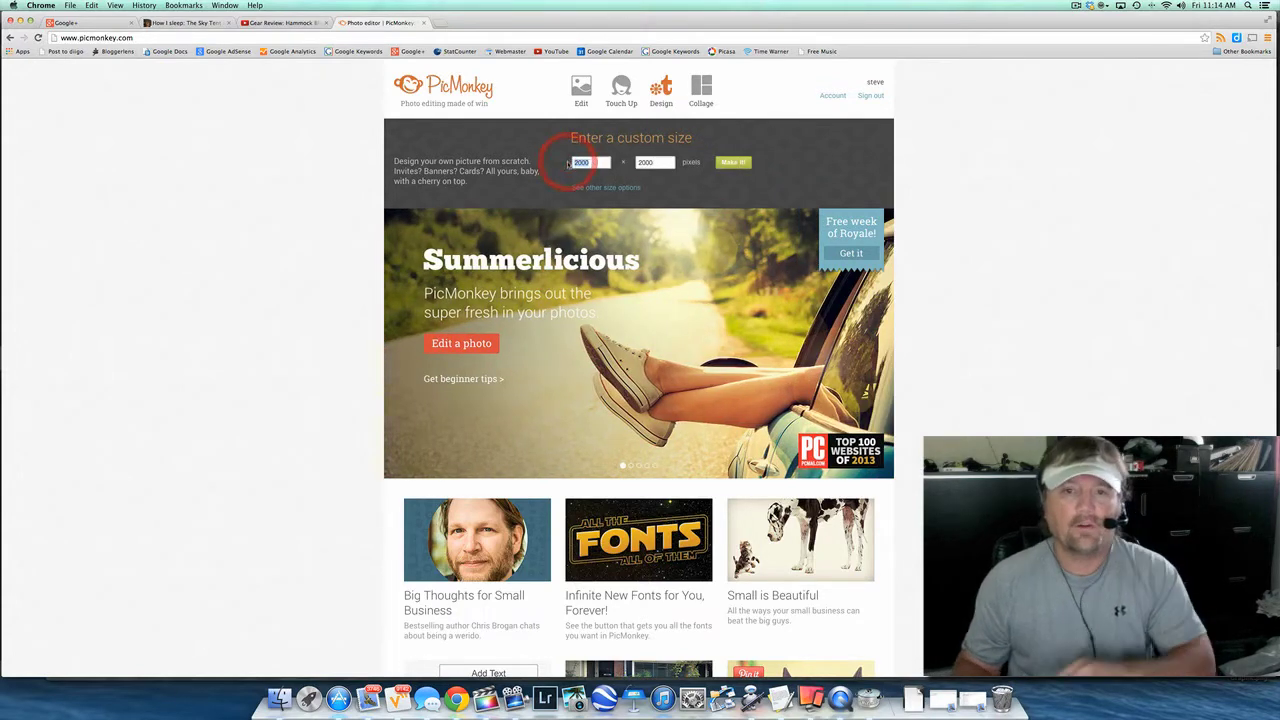
text(1280)
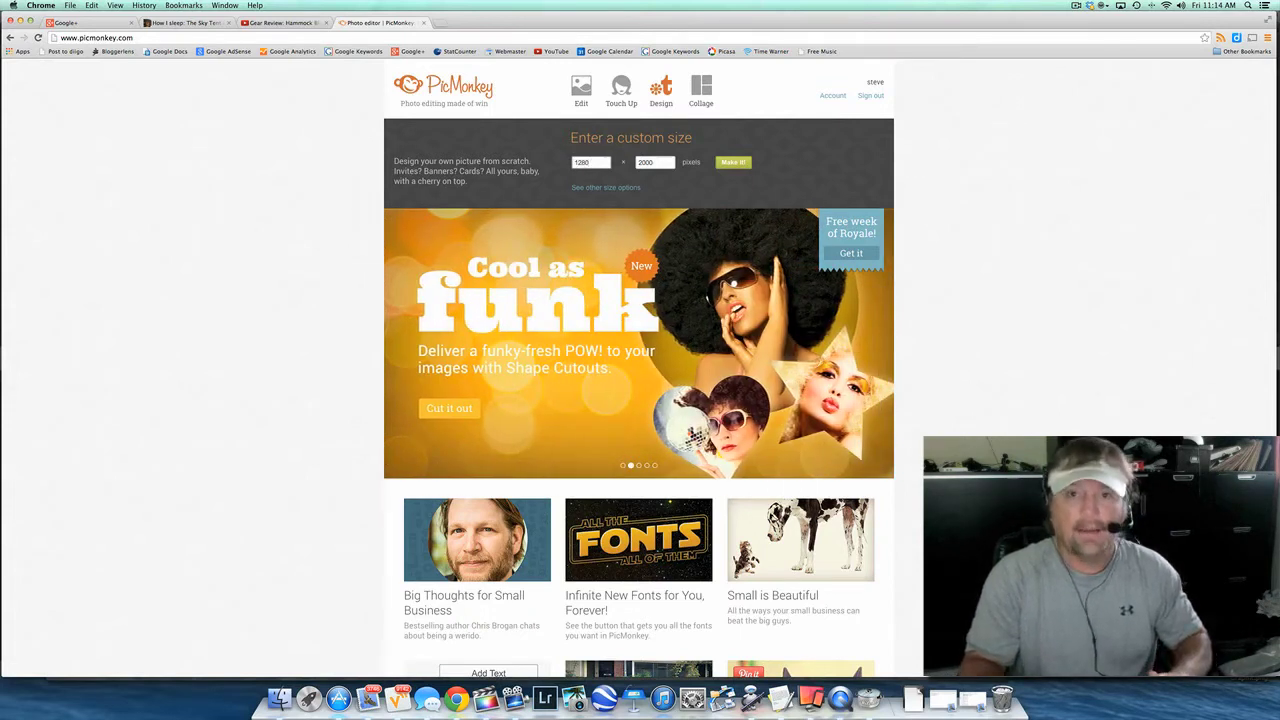
click(648, 162)
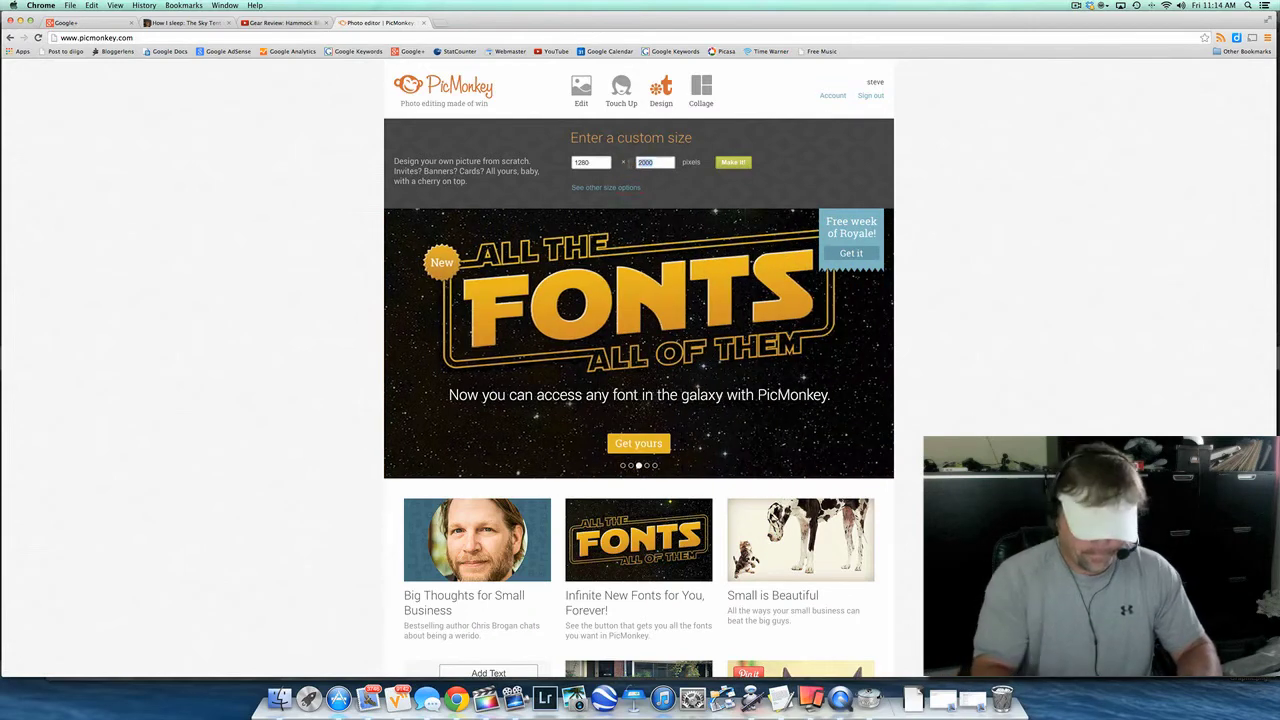
text(720)
click(733, 162)
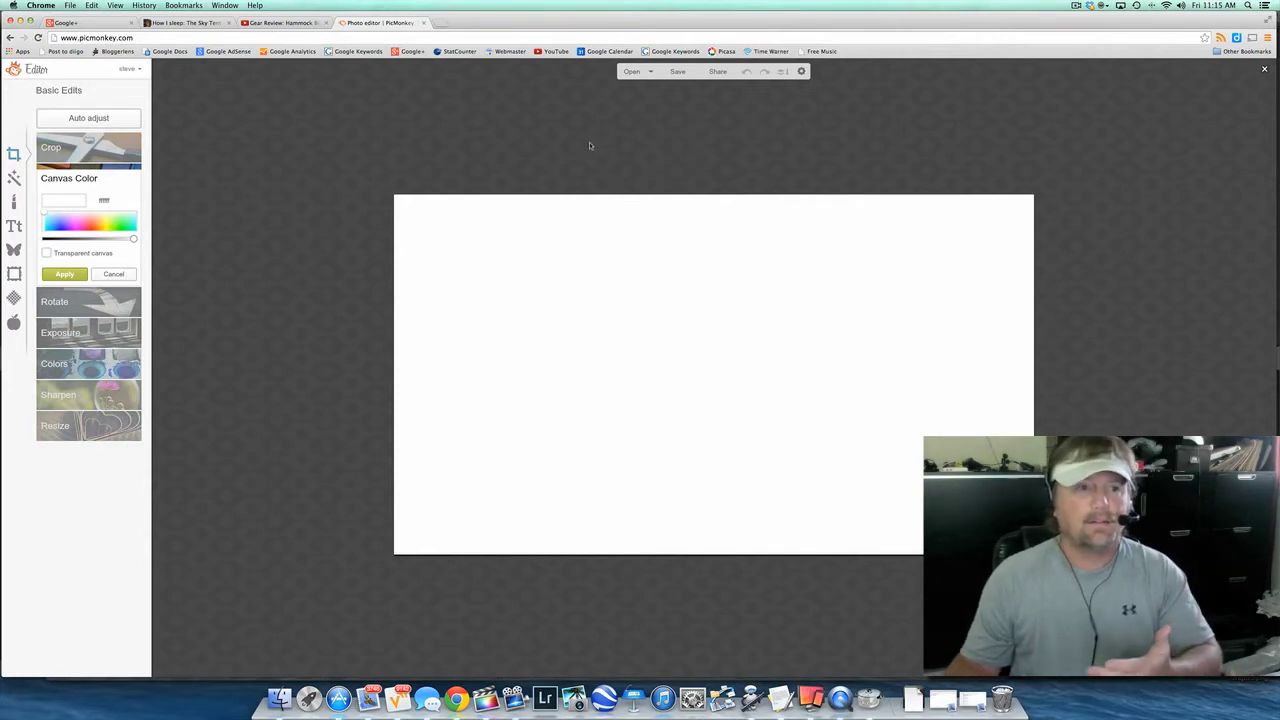
click(46, 253)
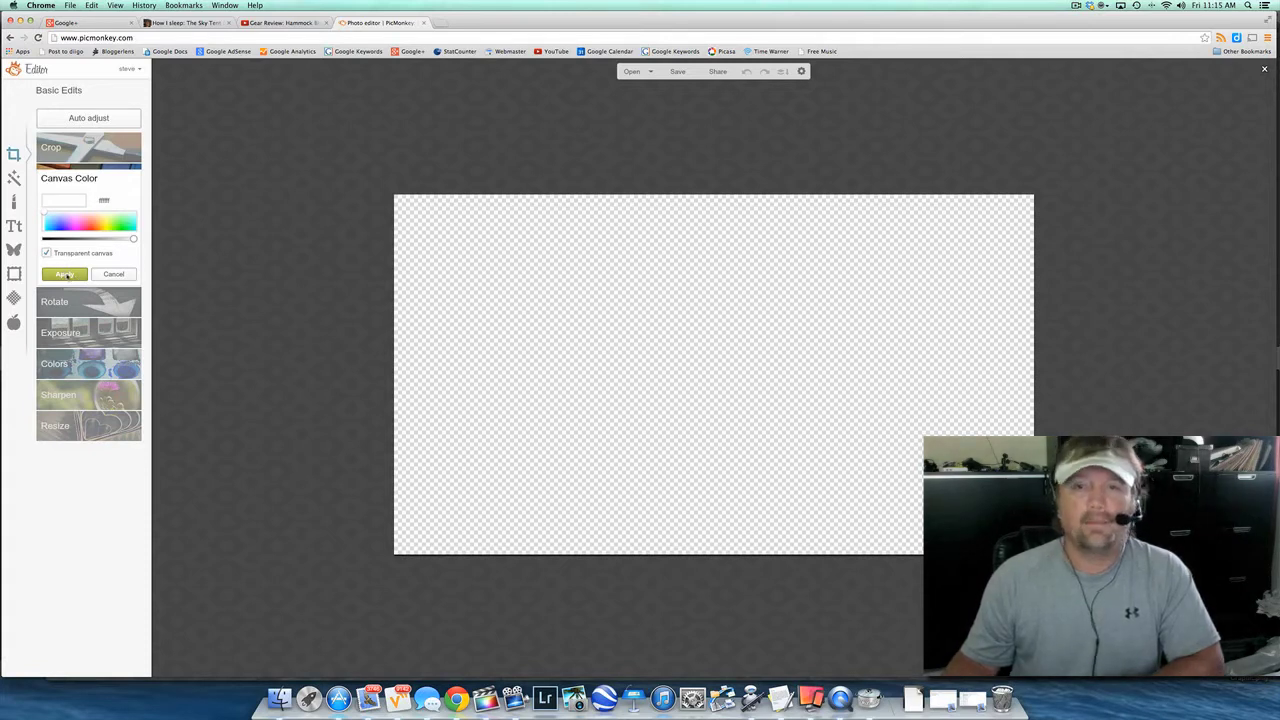
click(64, 274)
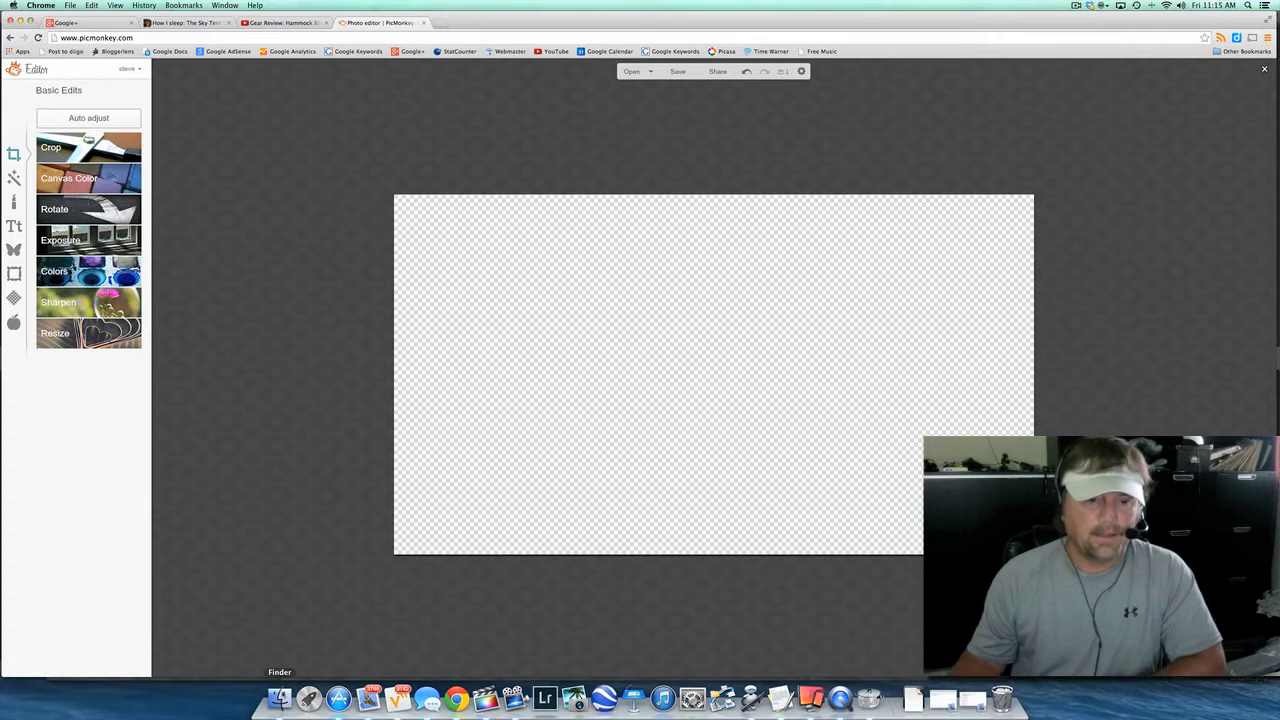
Switch to Finder, open the video "kayak fishing for redfish.mov" from the Documents folder and move its window clear for a full view.
click(280, 697)
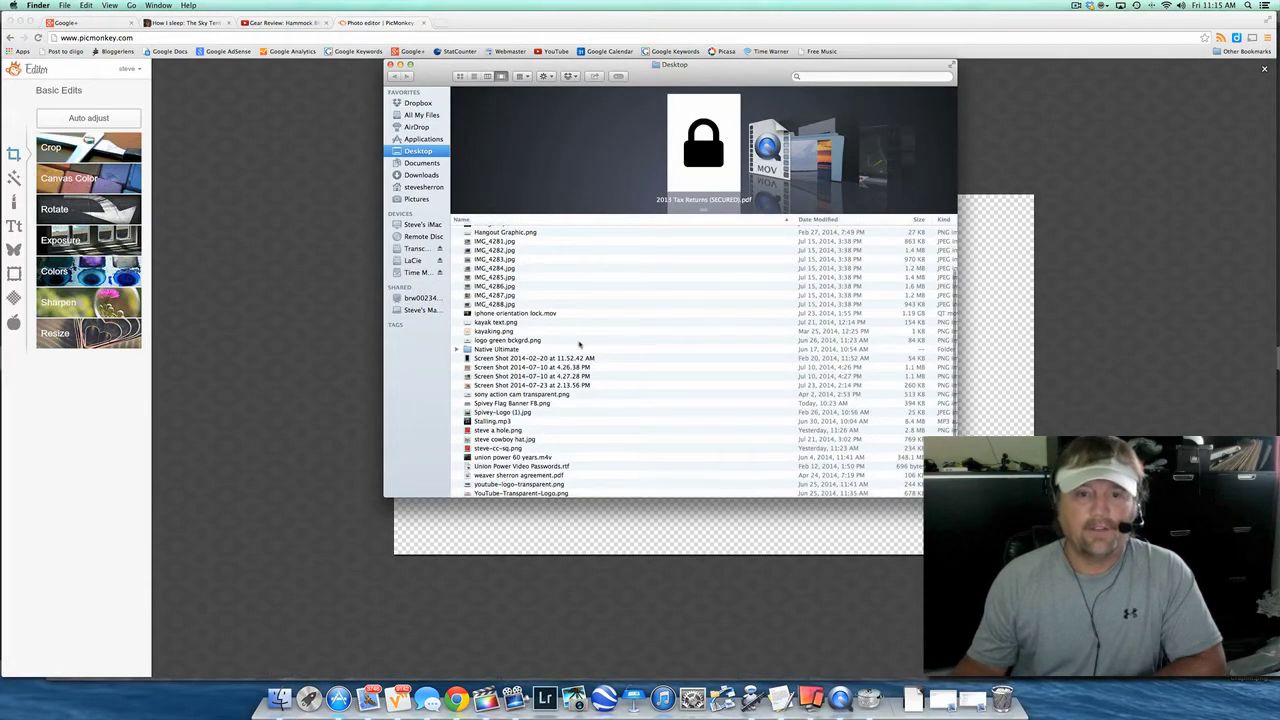
scroll(514, 426, up, 3)
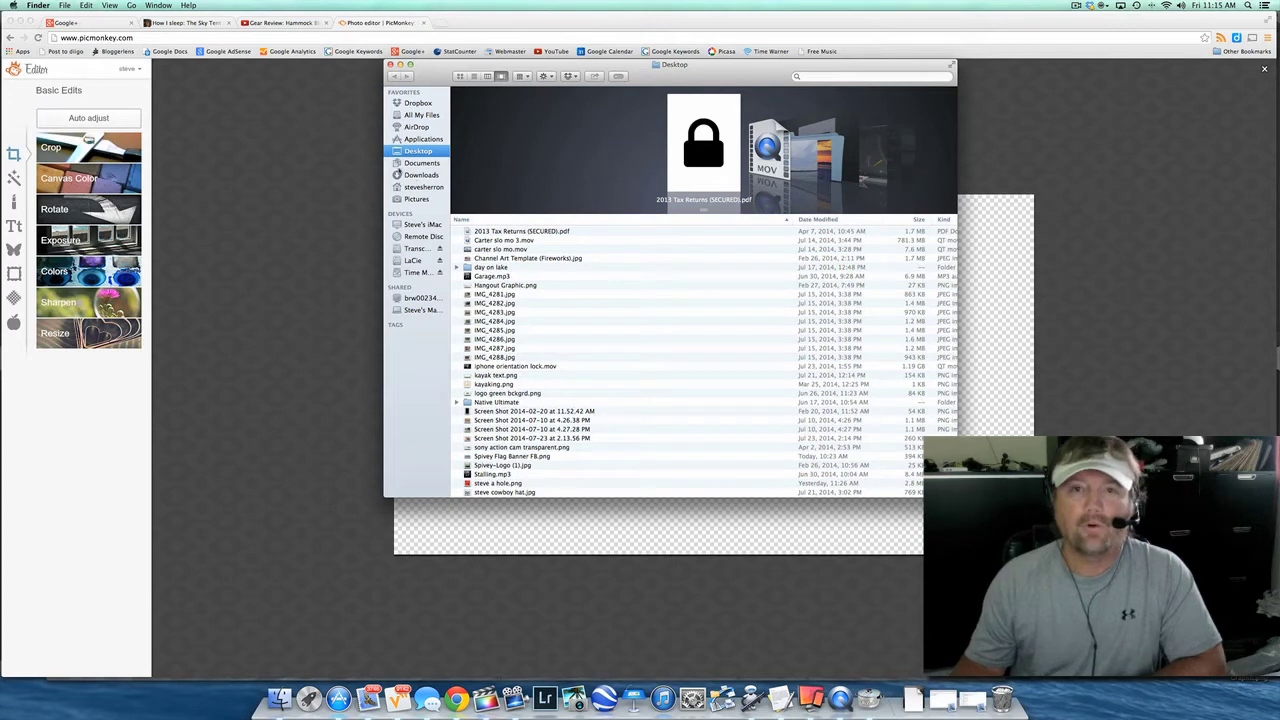
click(422, 164)
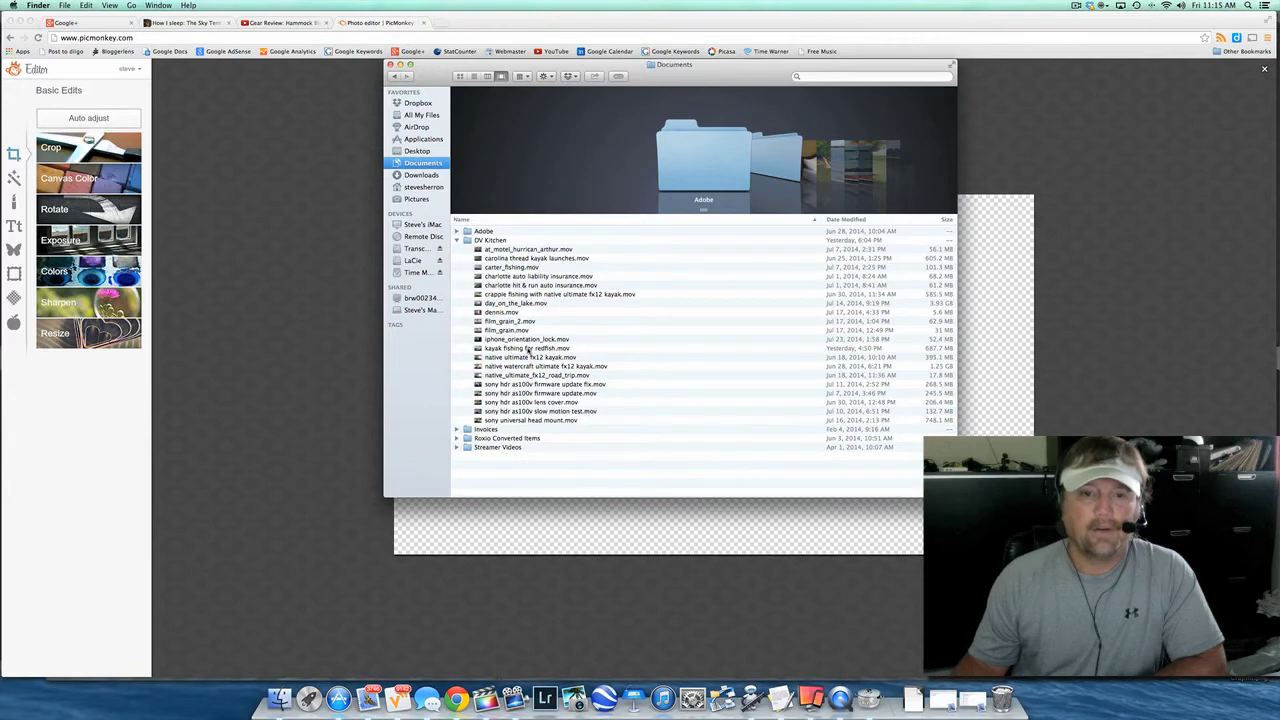
double_click(528, 349)
drag(546, 148, 596, 148)
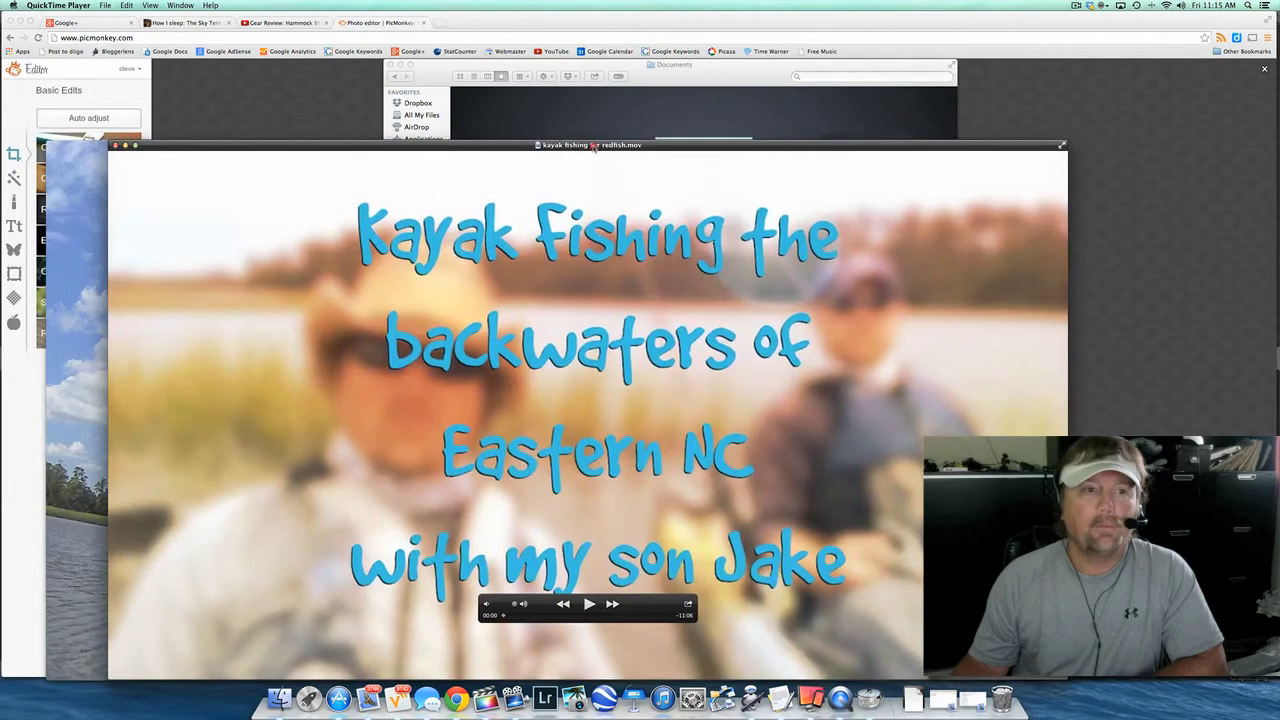
click(593, 147)
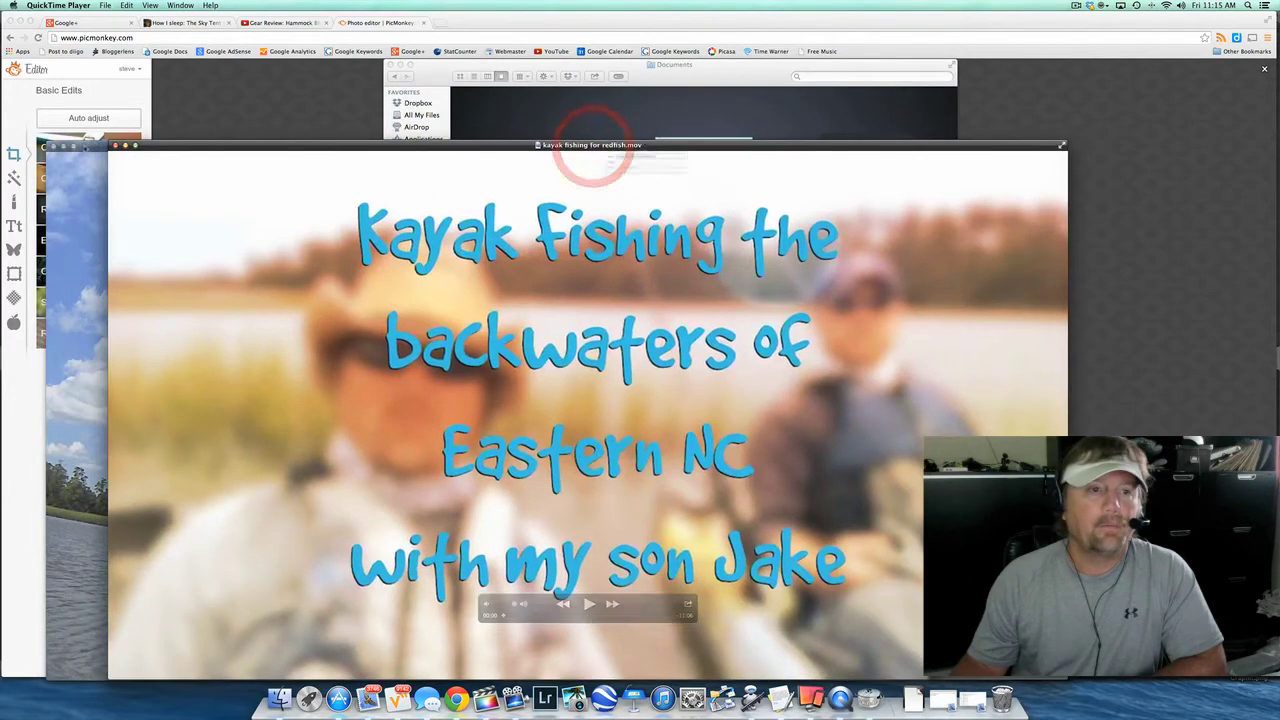
click(303, 150)
drag(394, 150, 428, 38)
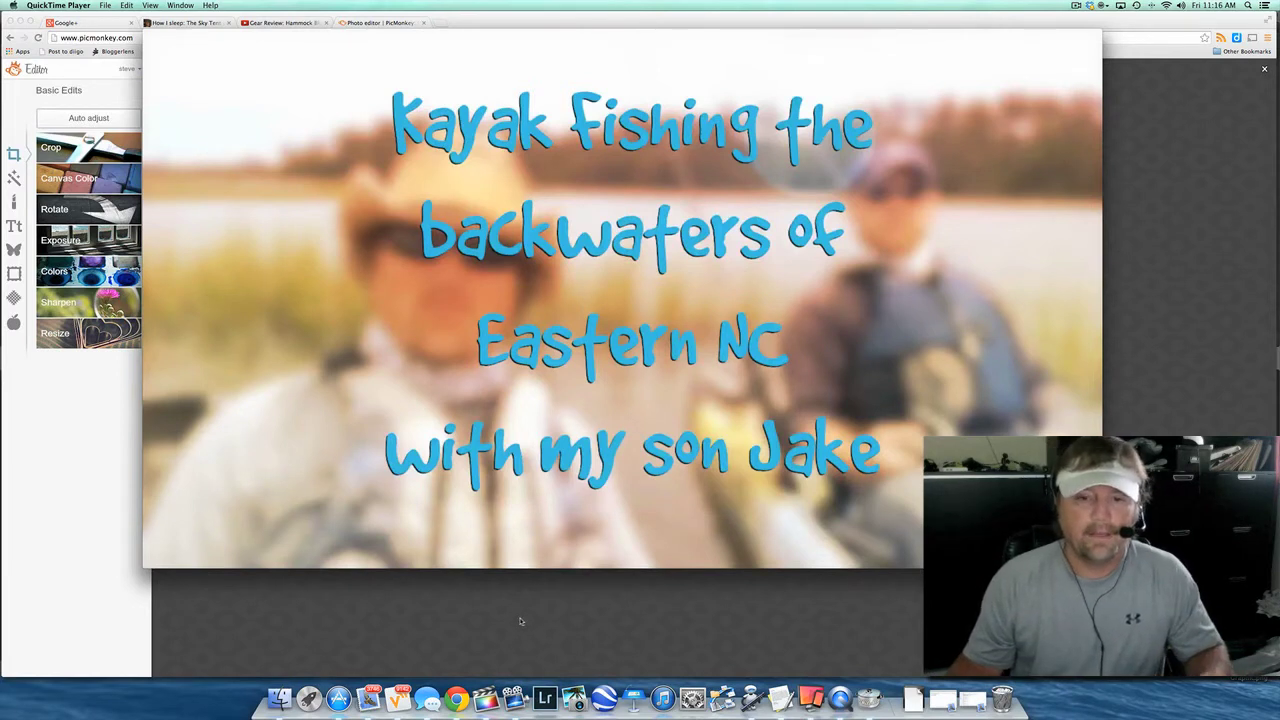
Scrub the video to about 04:13, where the man holds up the redfish, and capture that frame as a screenshot.
mouse_move(587, 510)
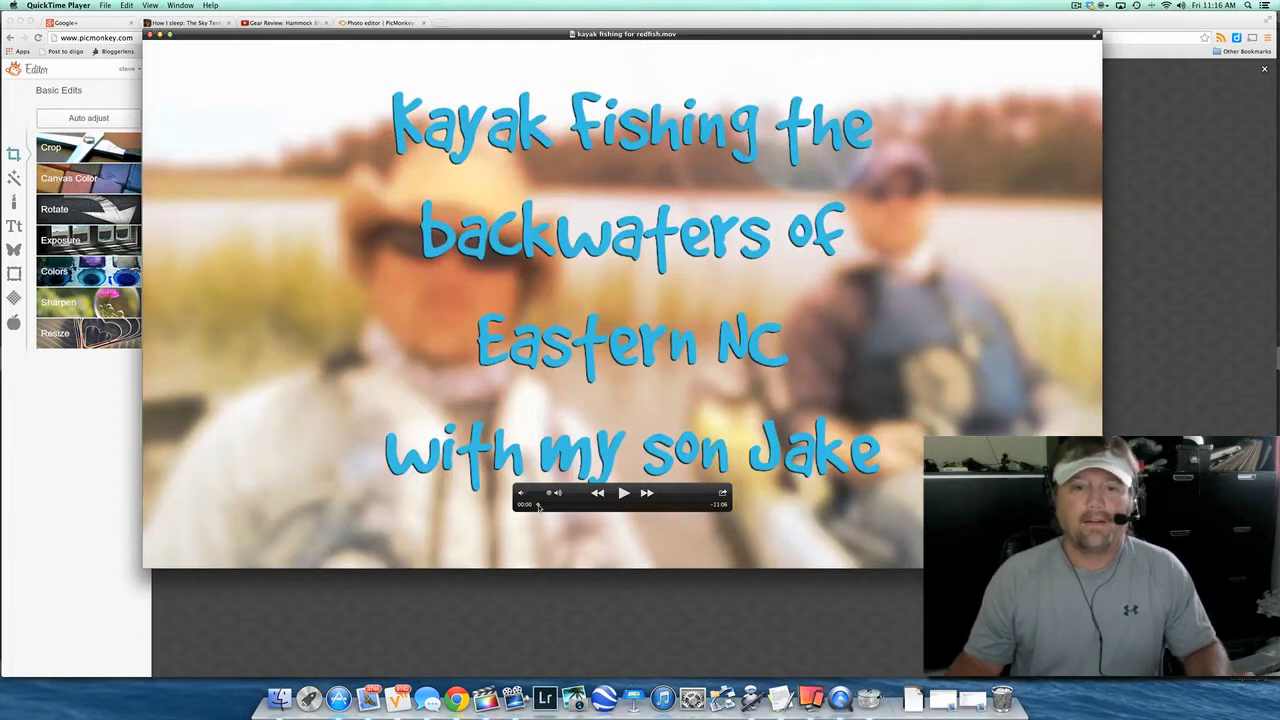
click(538, 505)
drag(538, 505, 602, 507)
mouse_move(590, 504)
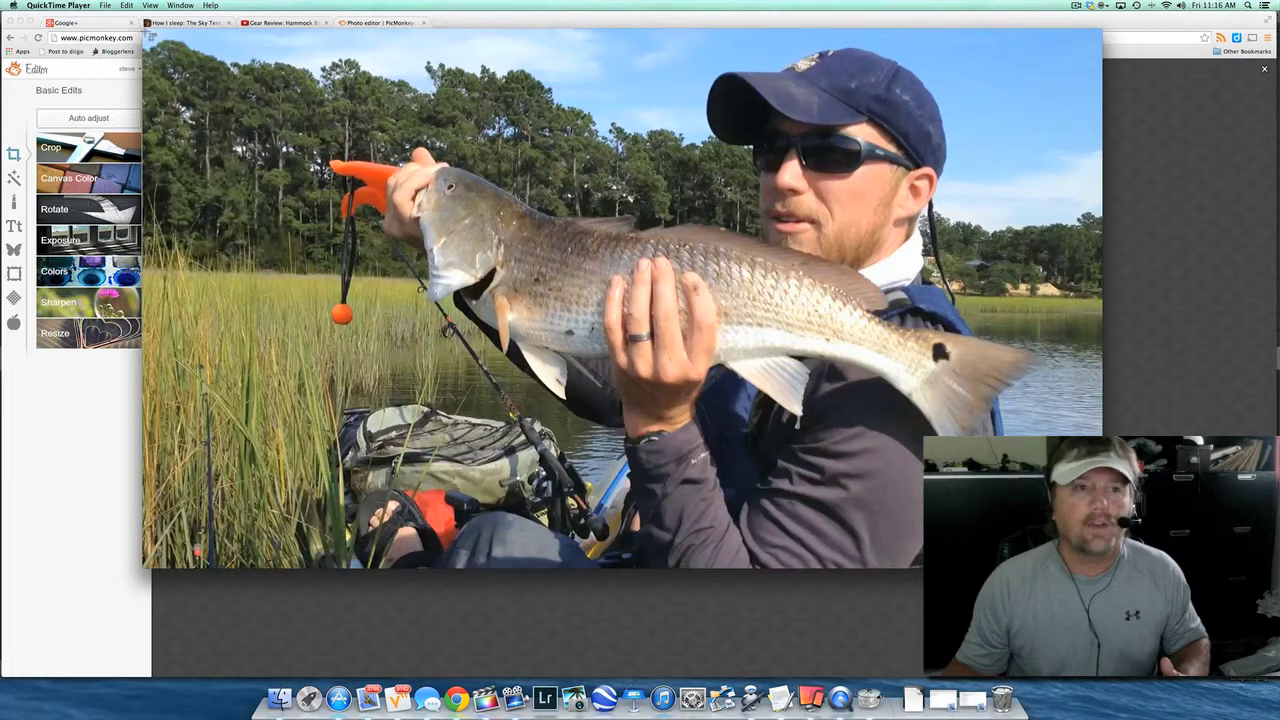
drag(146, 32, 1101, 568)
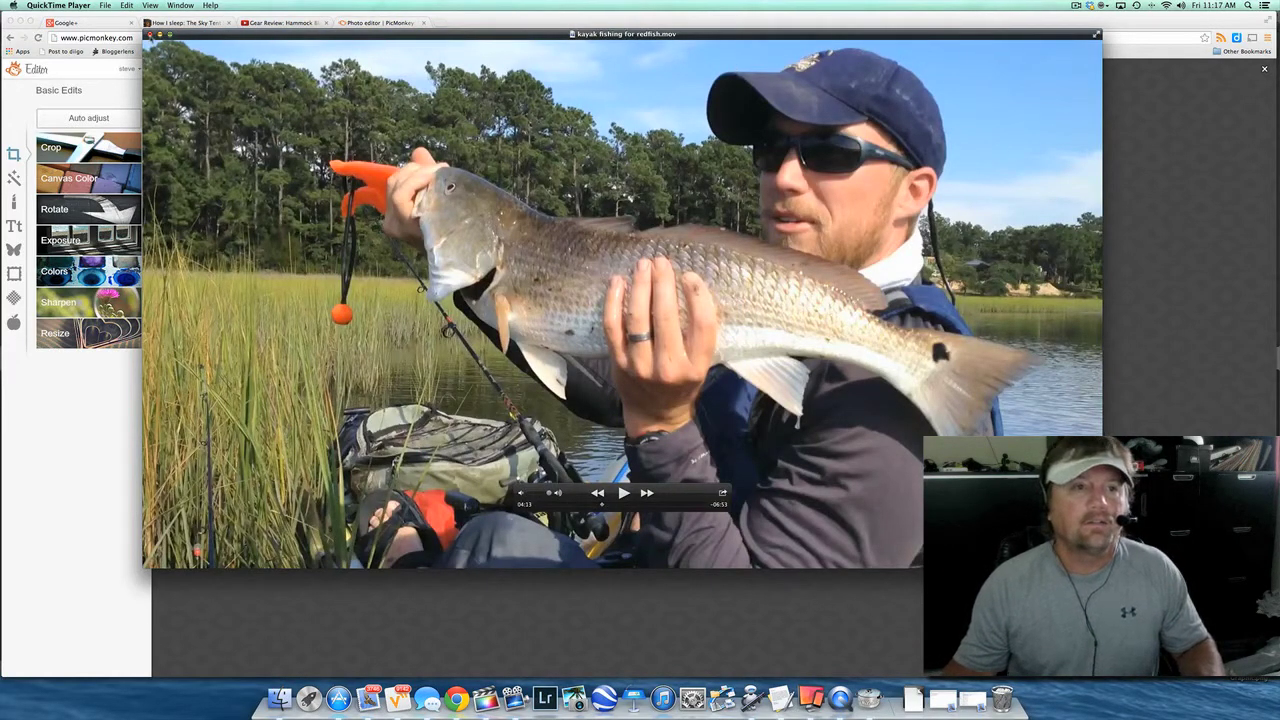
Close both video windows and the Finder window to return to the PicMonkey canvas.
click(150, 34)
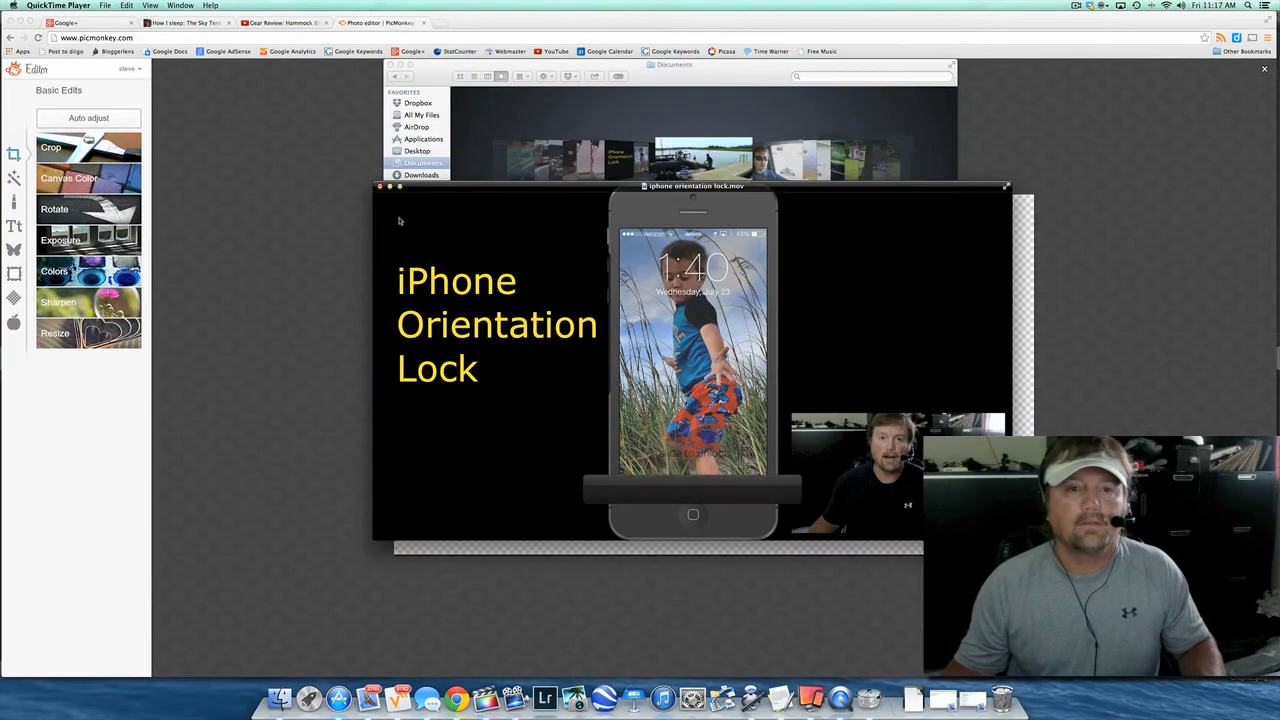
click(379, 187)
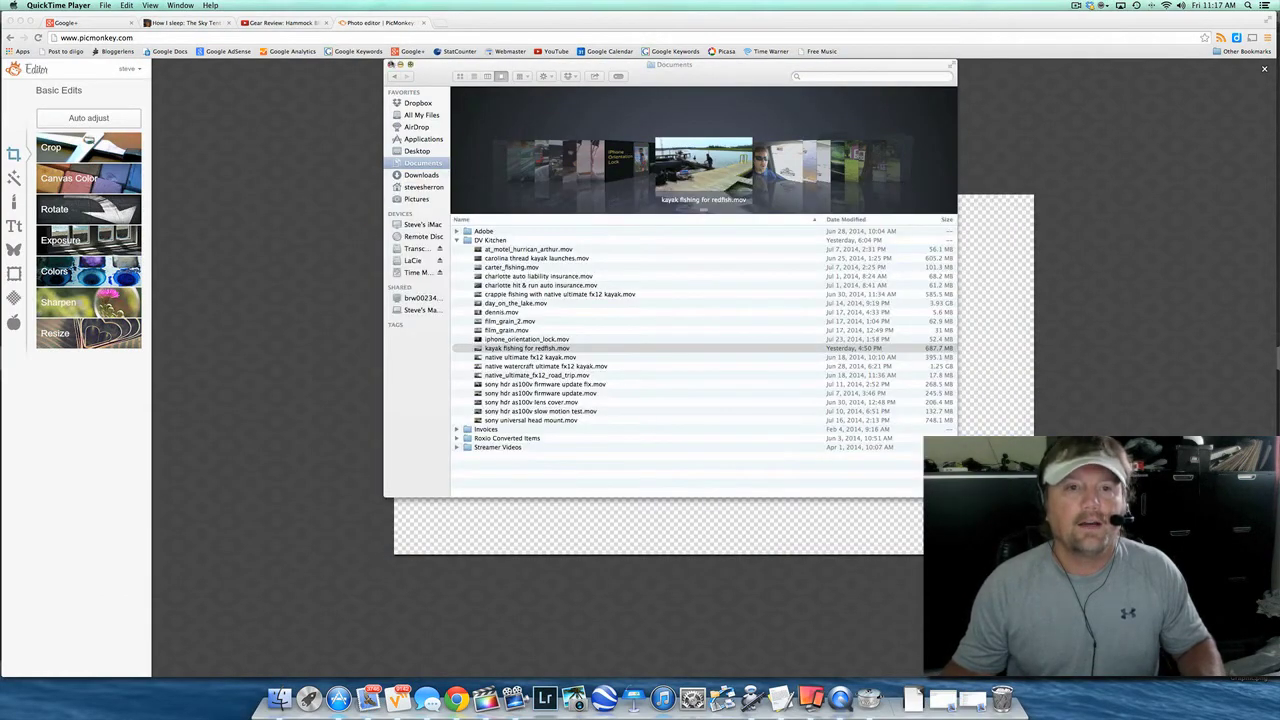
click(391, 64)
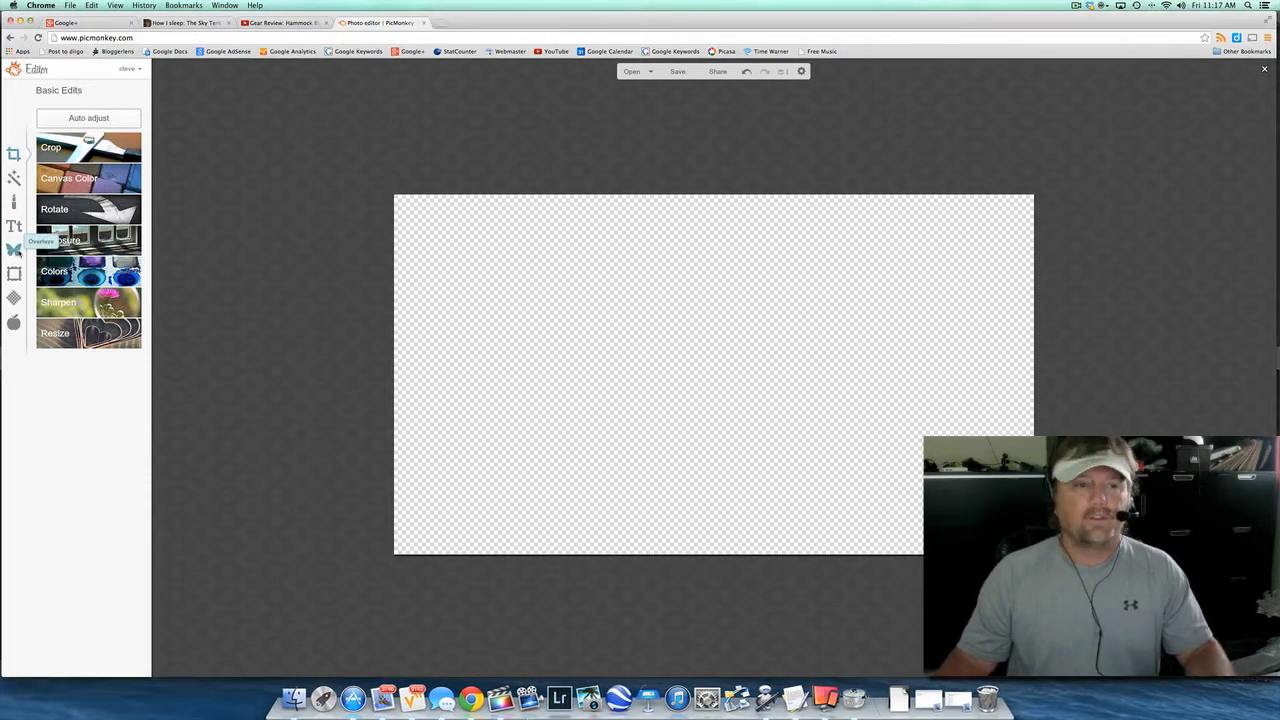
Add the desktop image "Screen Shot 2014-07-25 at 11.16.46 AM" to the canvas as a custom overlay.
click(14, 250)
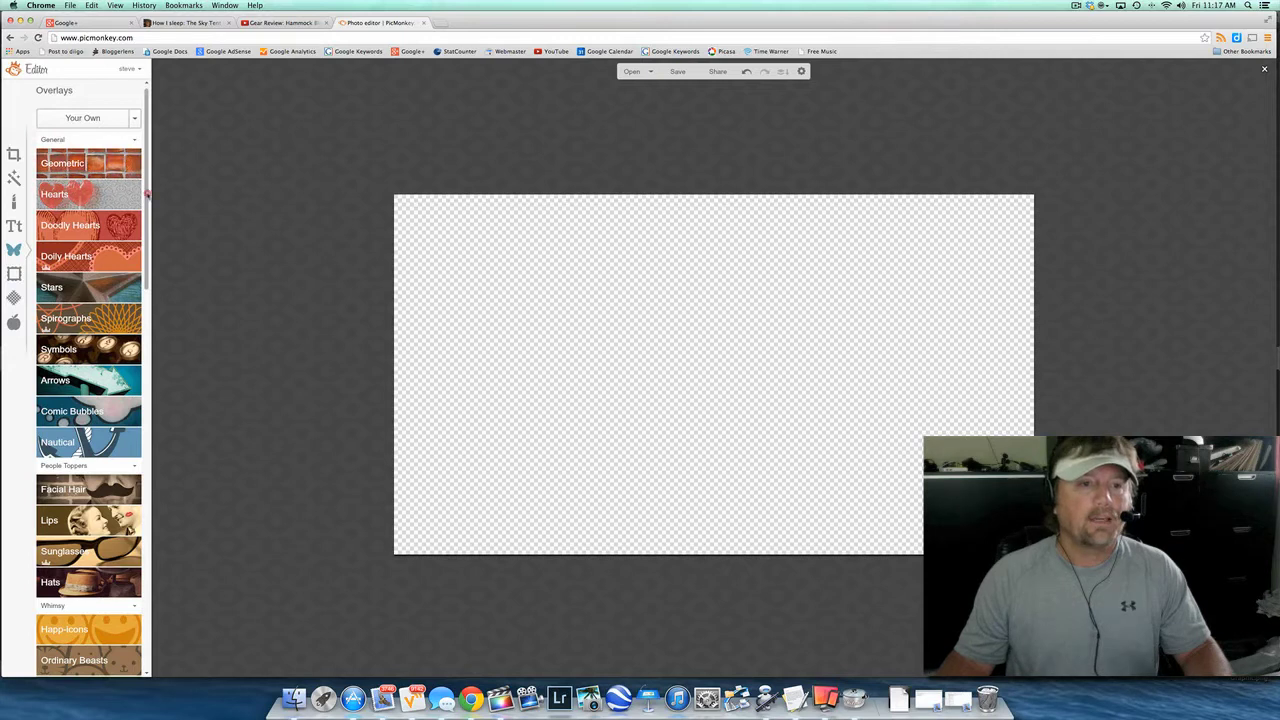
mouse_move(146, 198)
mouse_down()
mouse_move(155, 280)
mouse_move(150, 184)
mouse_up()
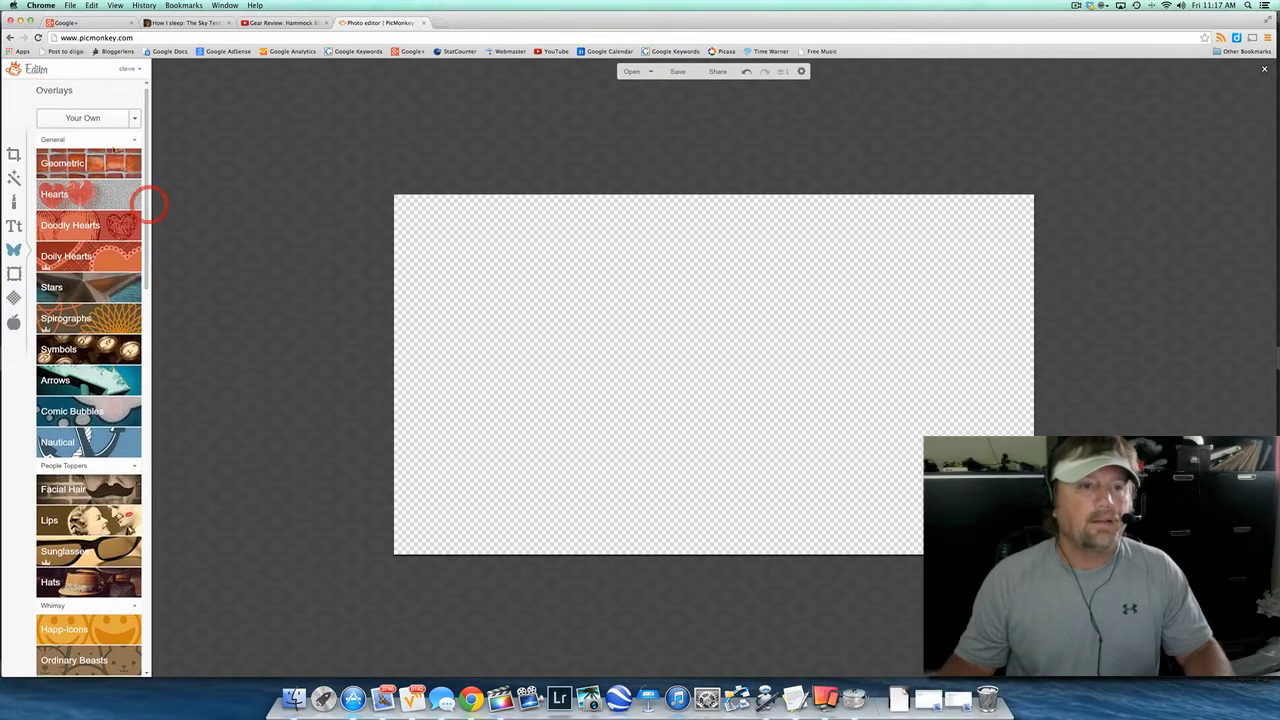
click(79, 120)
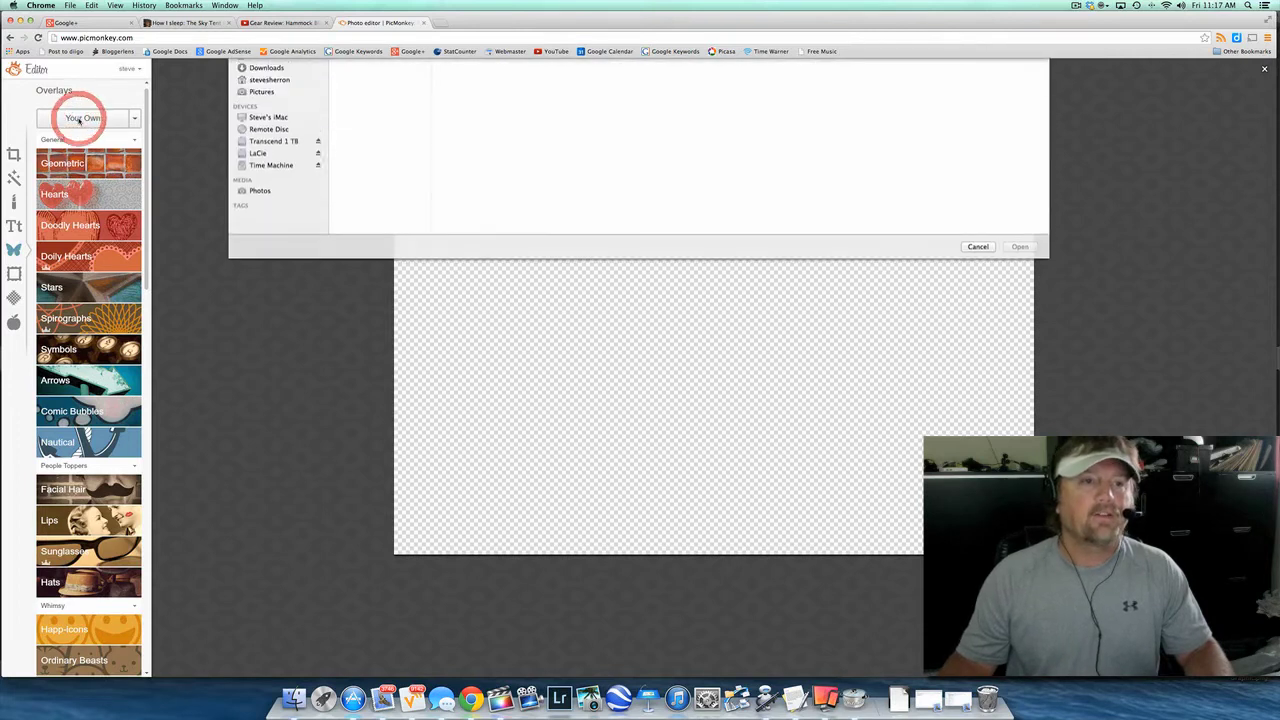
scroll(389, 201, down, 3)
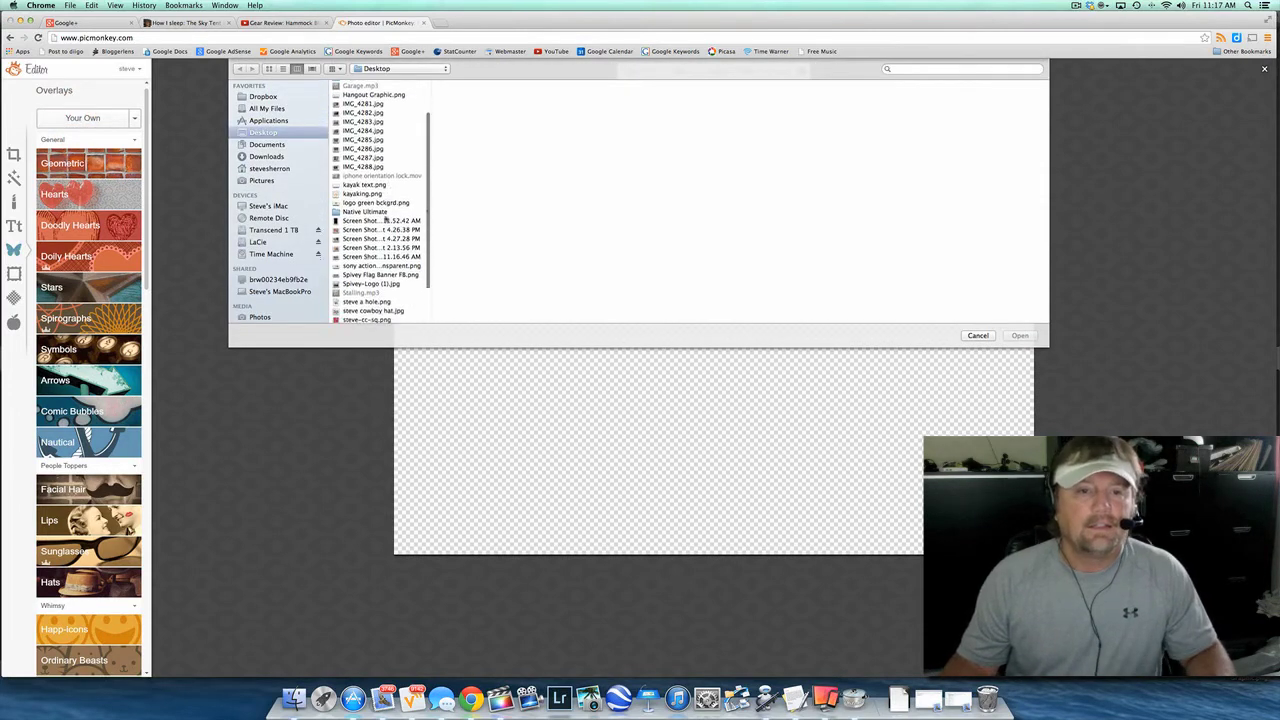
click(368, 253)
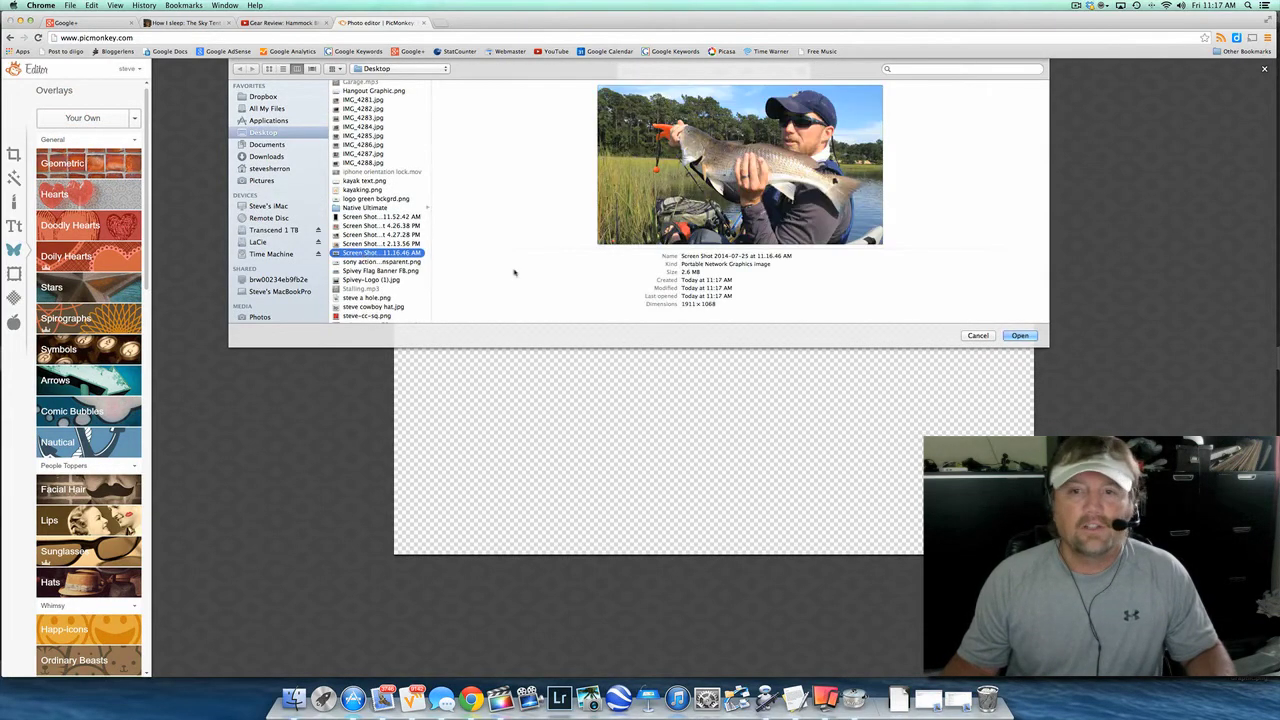
click(1019, 336)
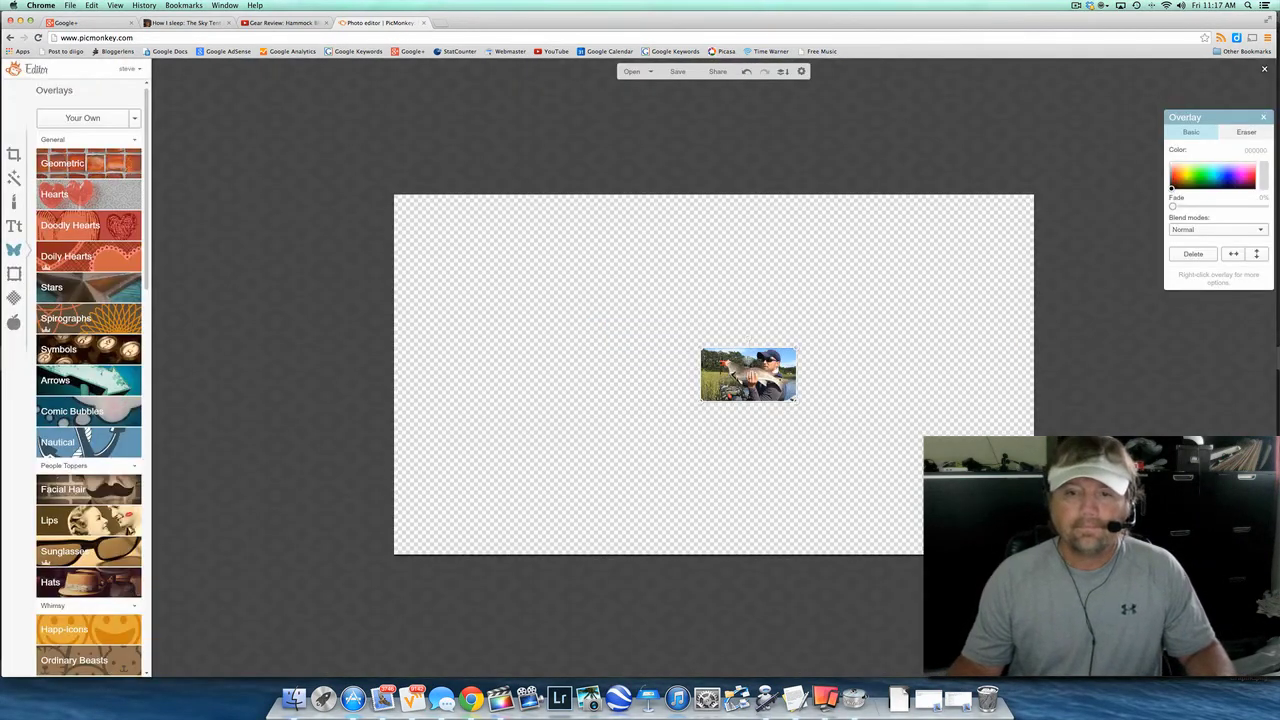
Enlarge and position the fish photo overlay to fill the whole canvas, and combine all image elements.
drag(744, 372, 389, 400)
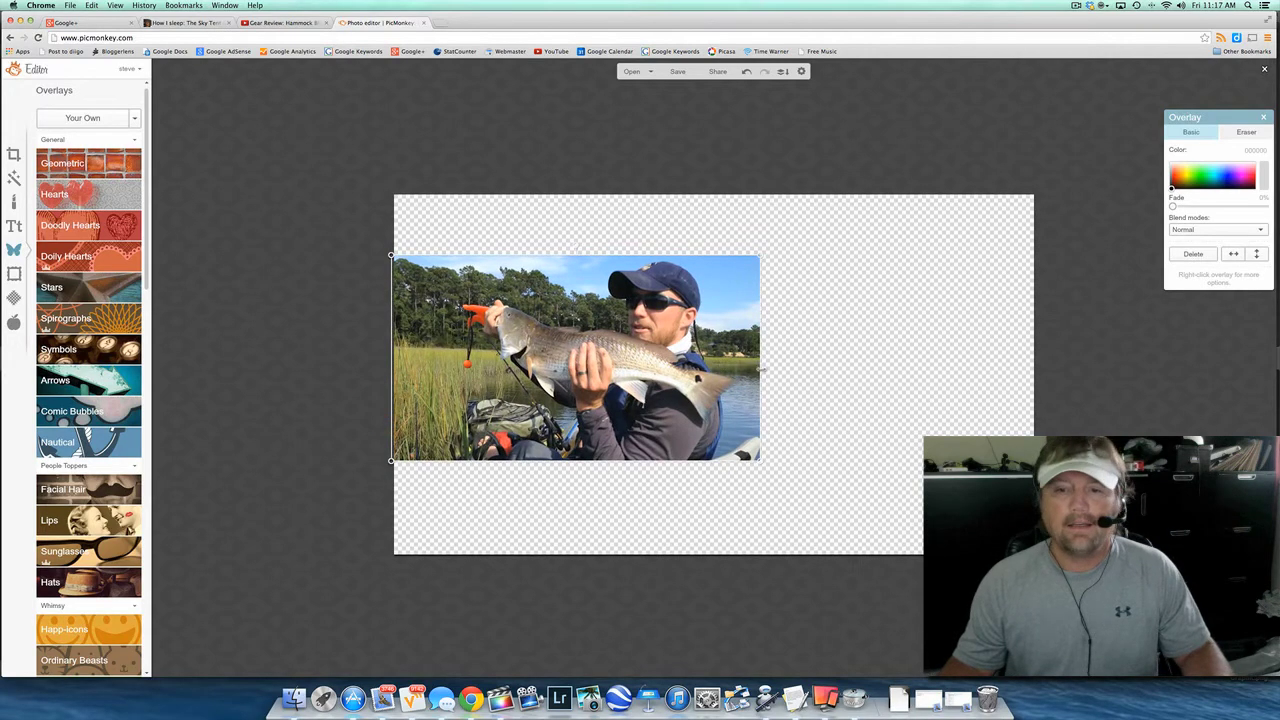
drag(762, 368, 1037, 398)
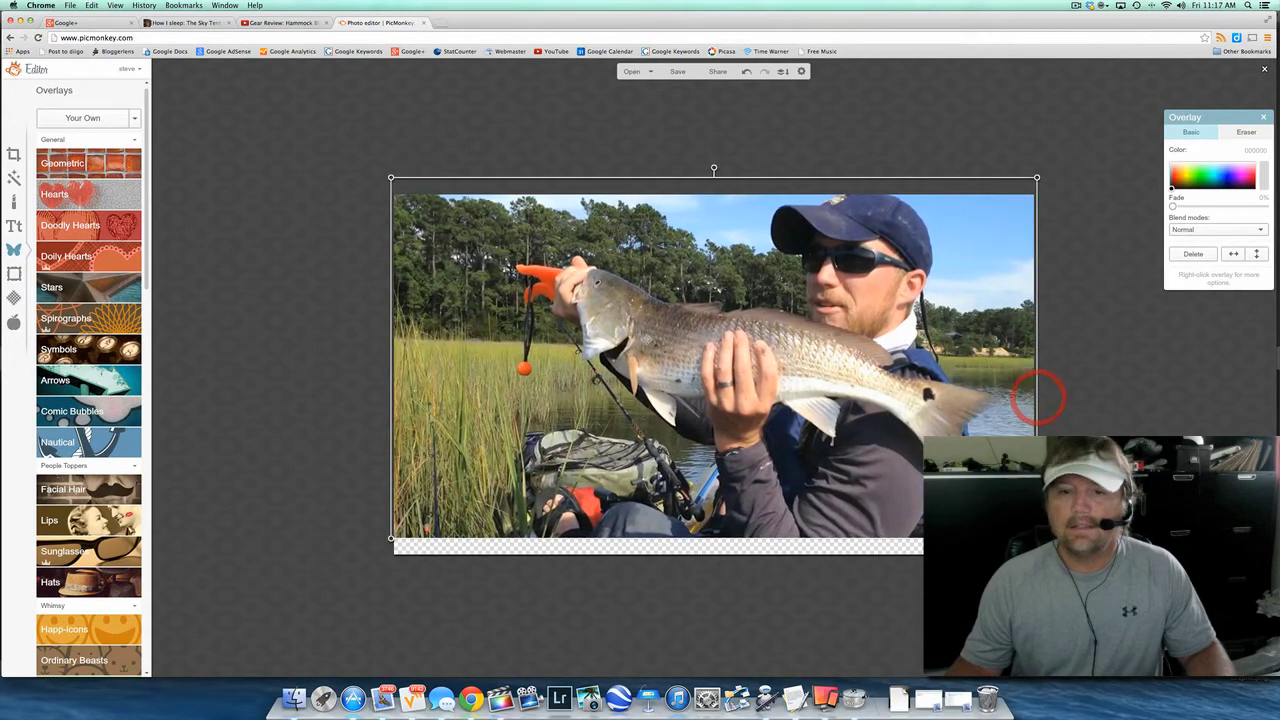
drag(647, 340, 648, 357)
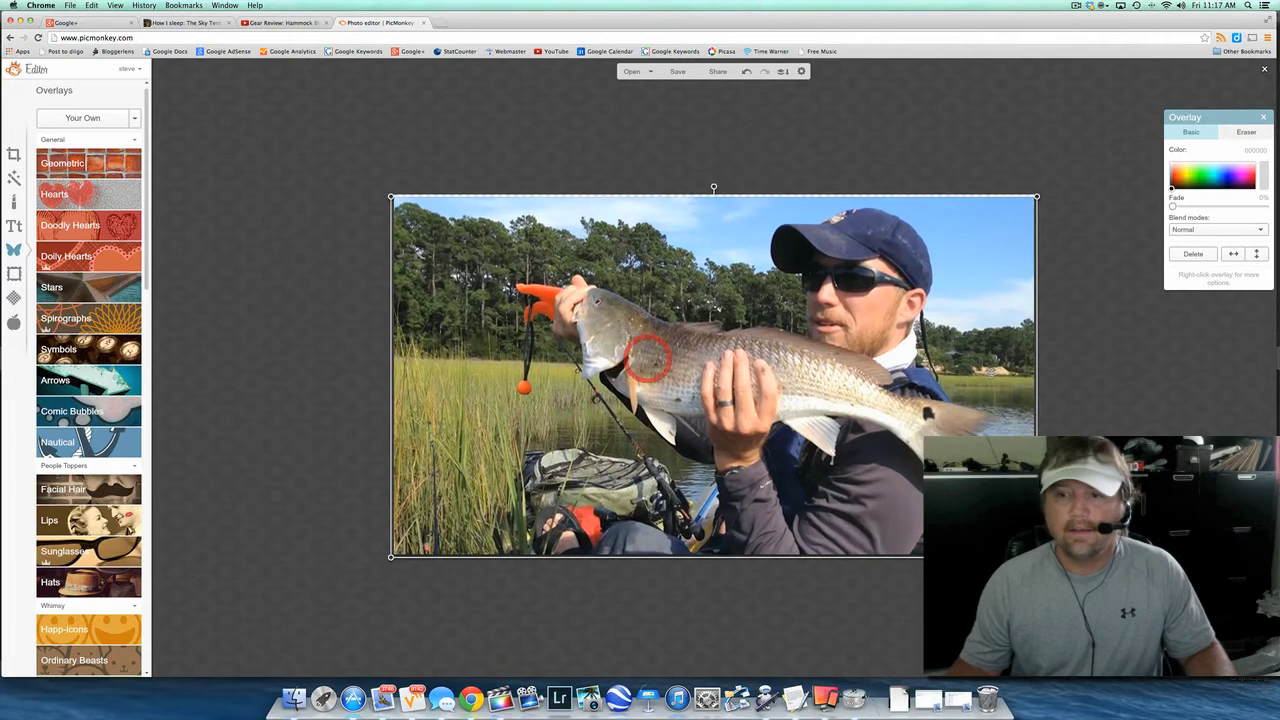
drag(779, 194, 781, 189)
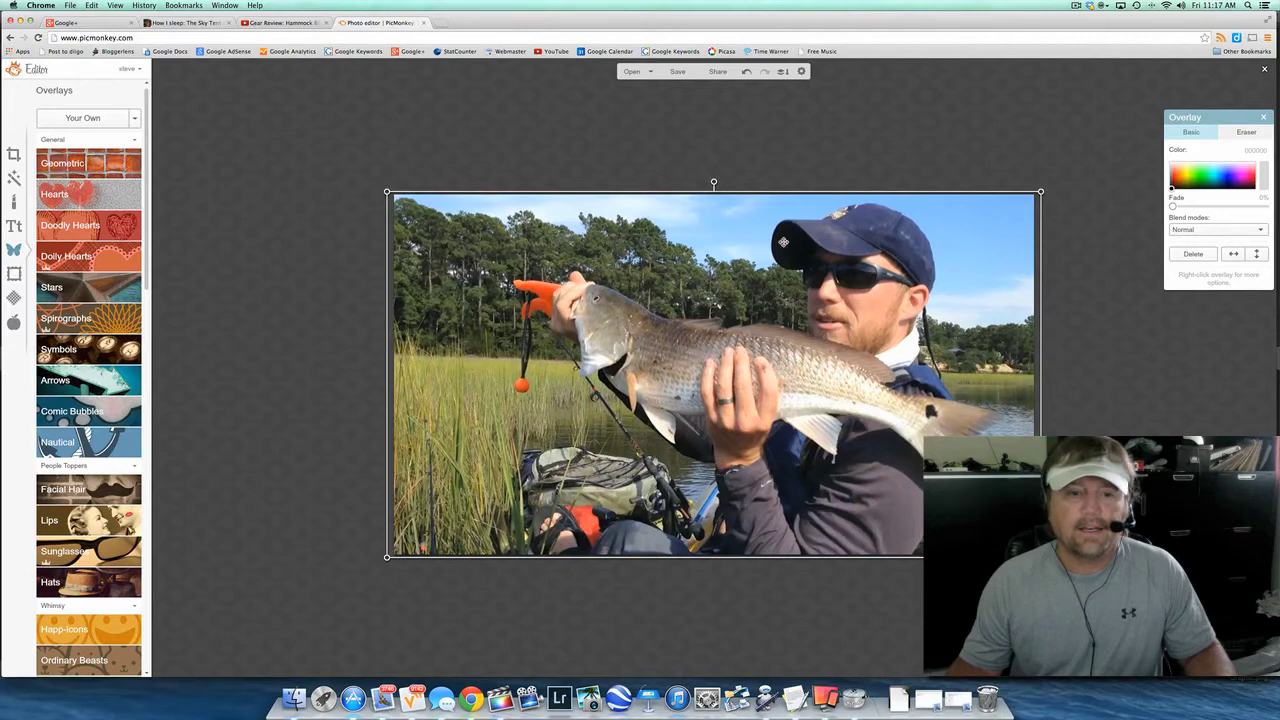
drag(783, 242, 781, 241)
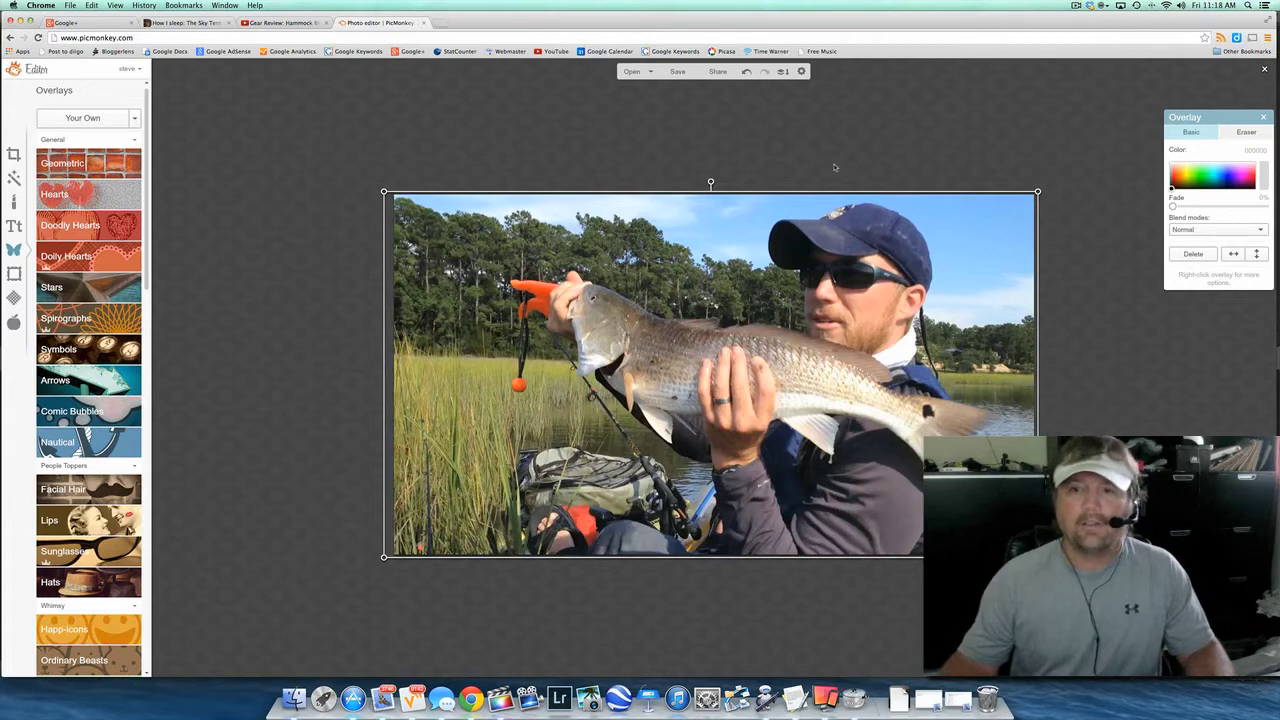
click(1071, 151)
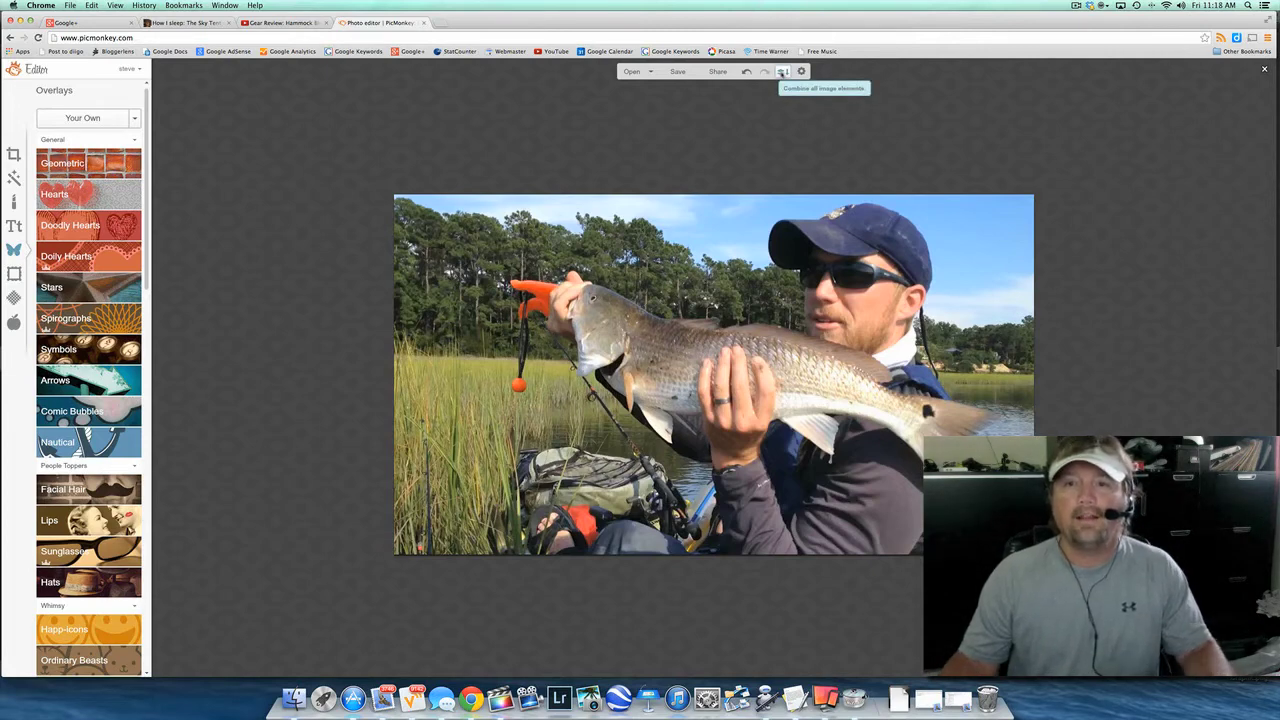
click(783, 72)
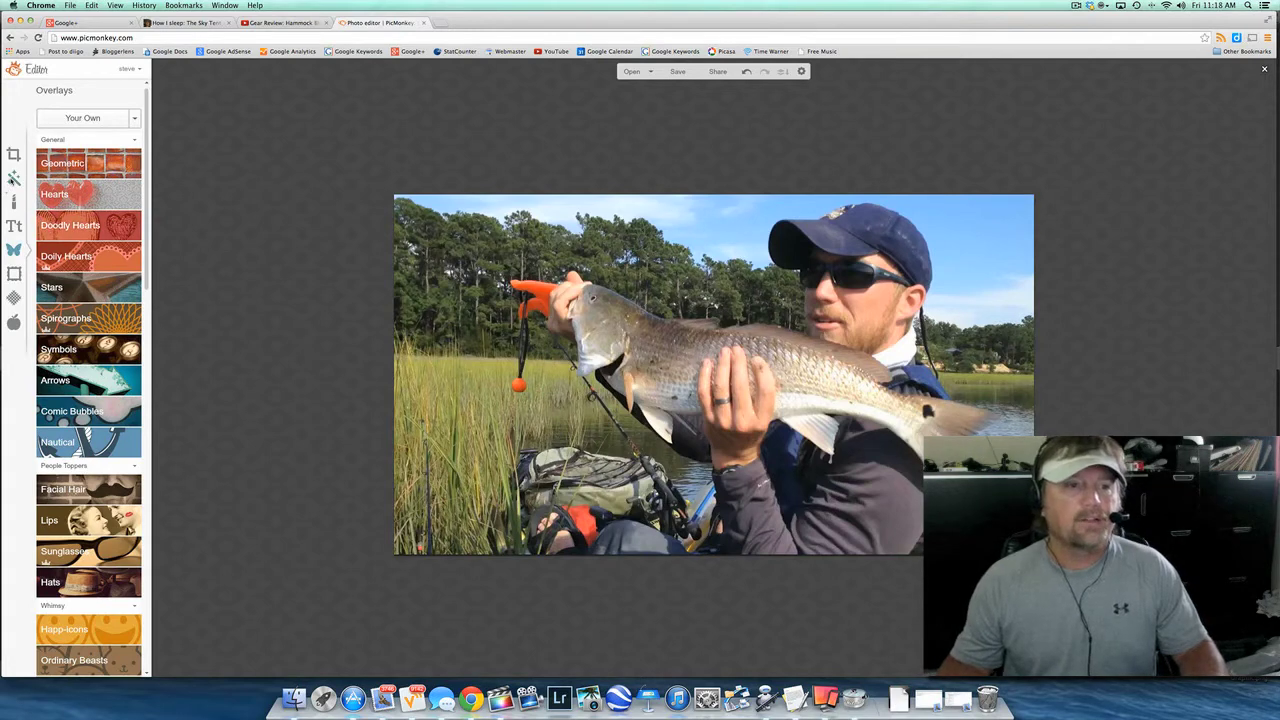
Apply the Boost effect to the fish photo at about 19% strength.
click(14, 178)
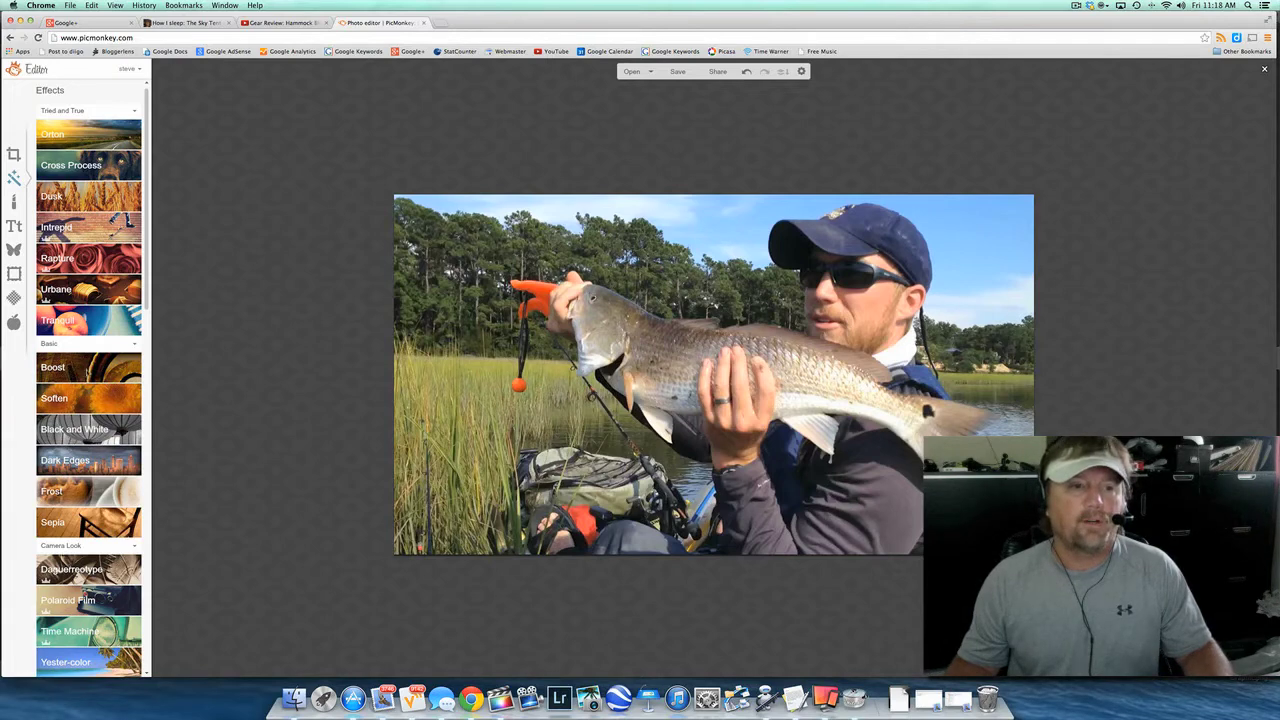
click(76, 371)
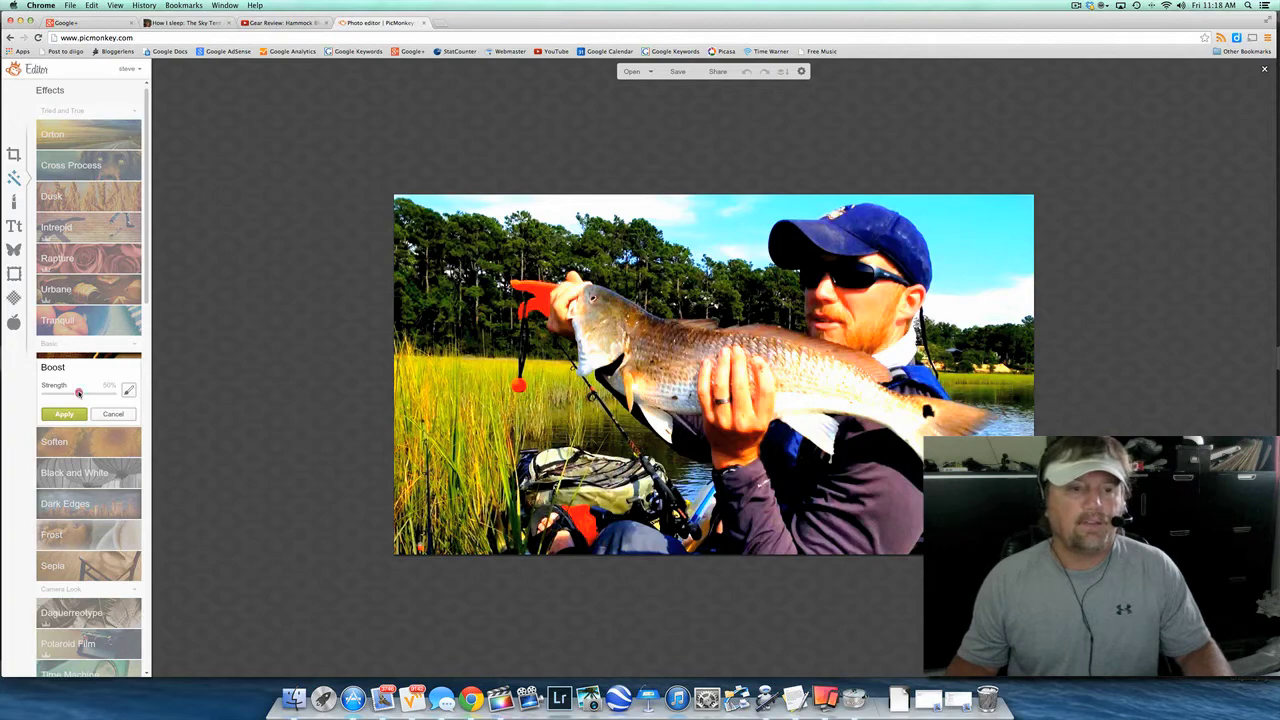
mouse_move(78, 393)
mouse_down()
mouse_move(53, 395)
mouse_move(108, 393)
mouse_move(47, 394)
mouse_move(58, 395)
mouse_up()
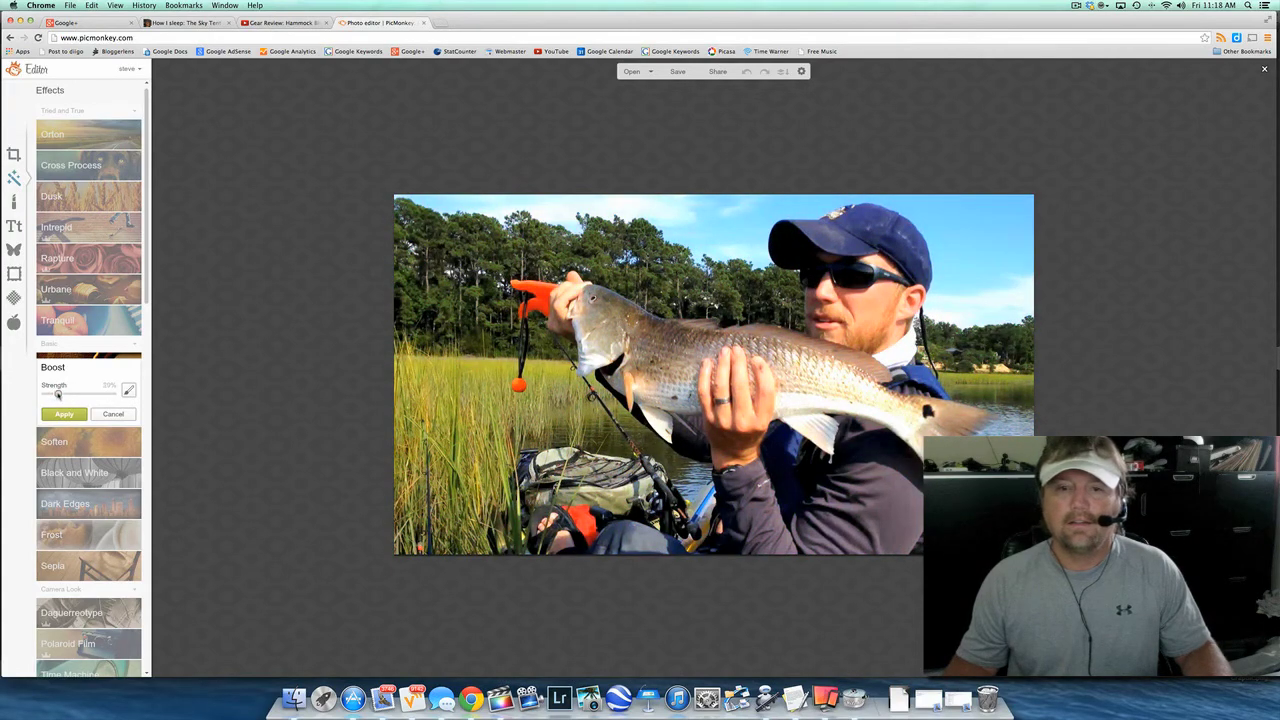
click(57, 394)
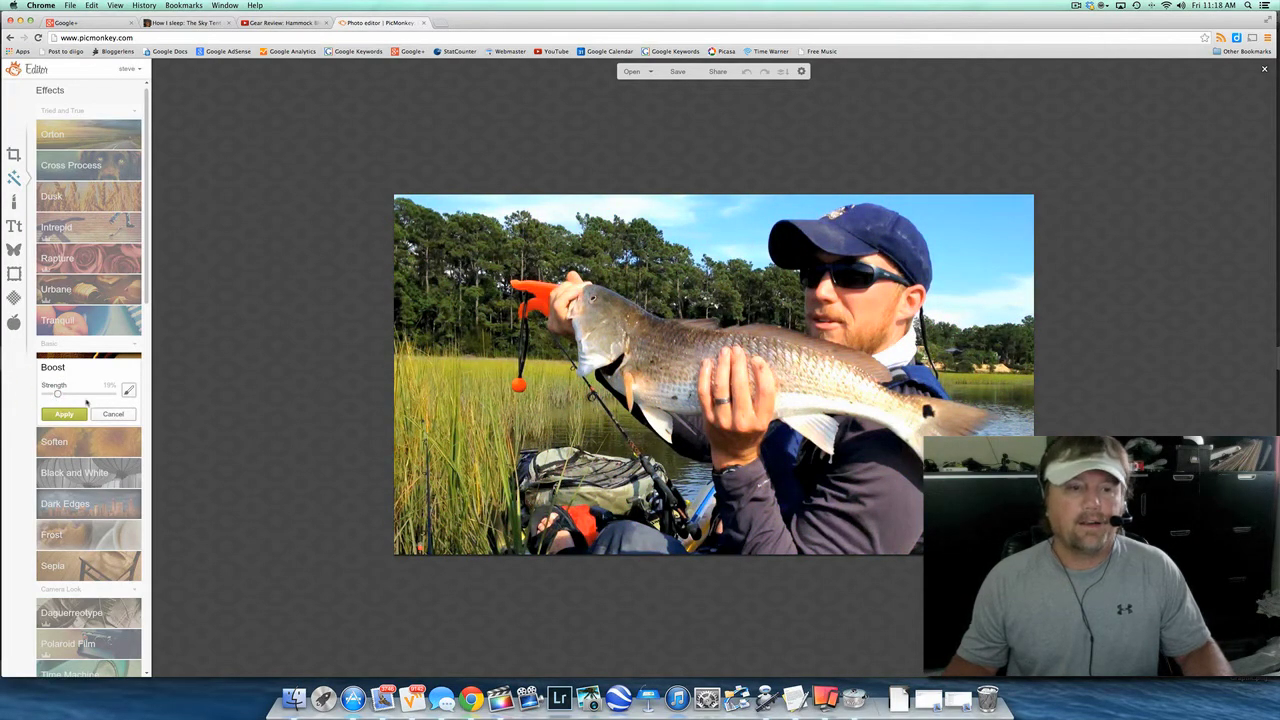
click(64, 415)
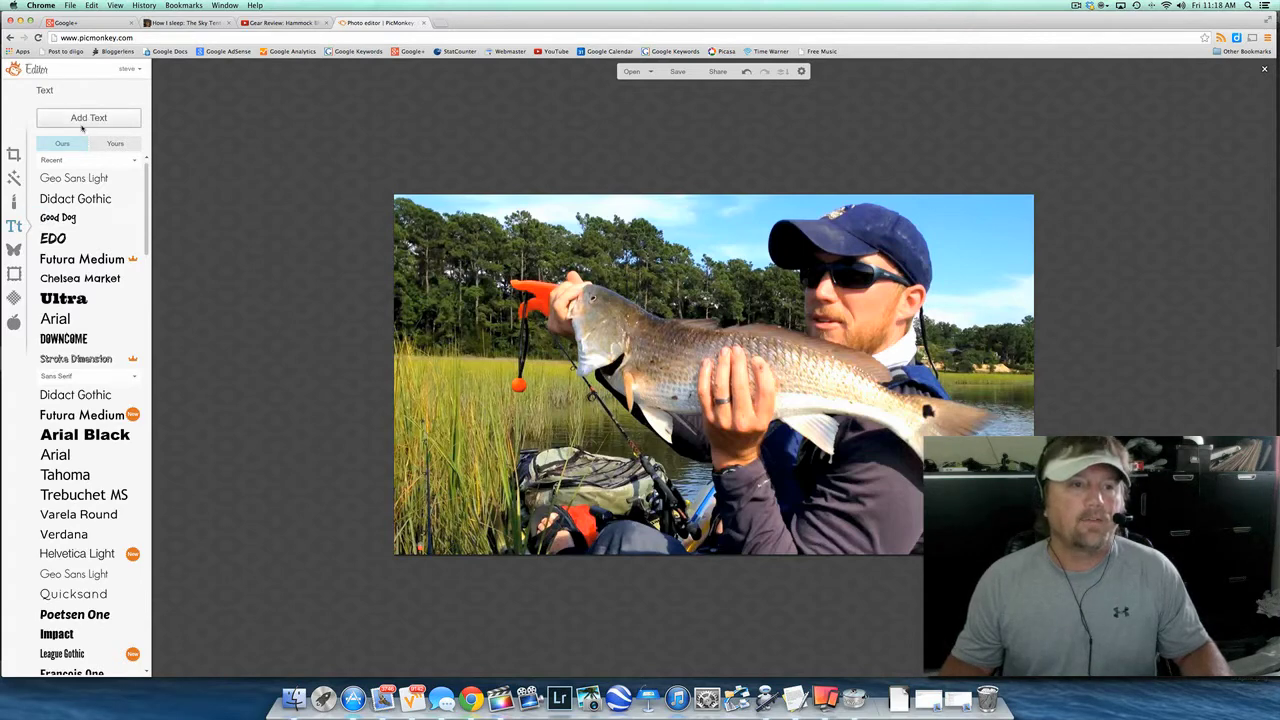
Add a text element in the EDO font reading "KAYAK FISHING FOR REDFISH".
drag(145, 206, 147, 364)
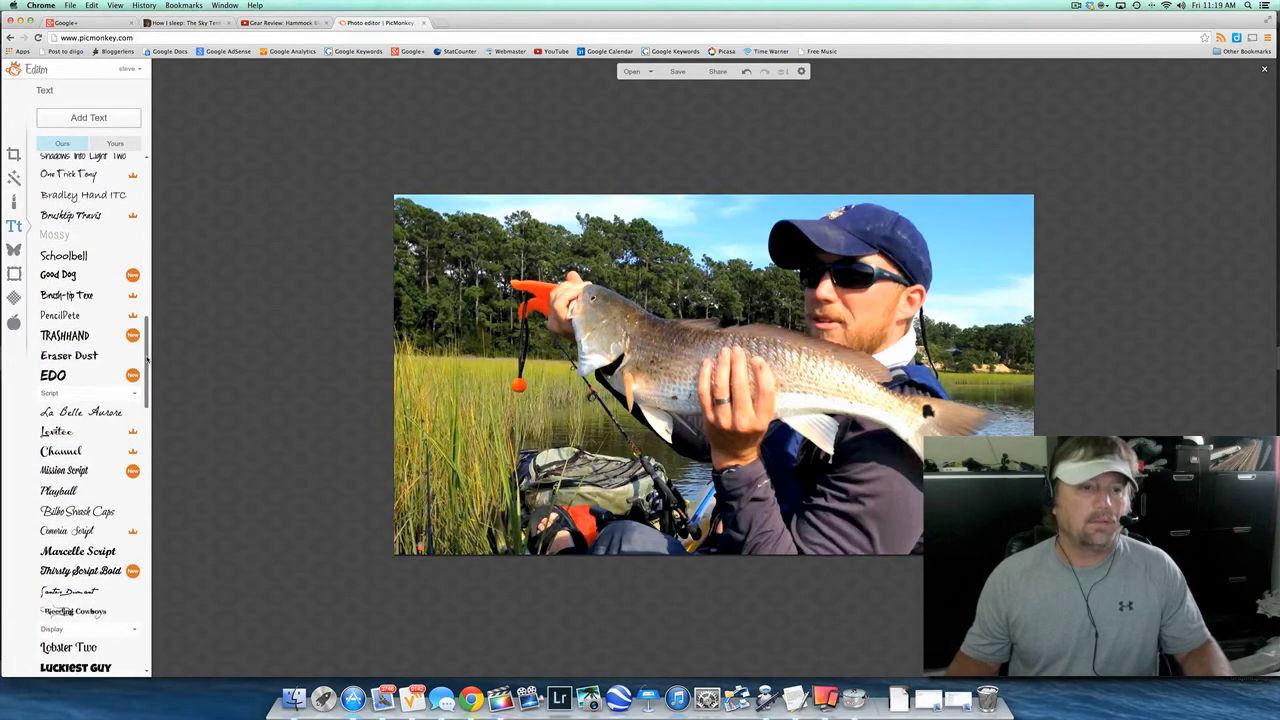
click(70, 376)
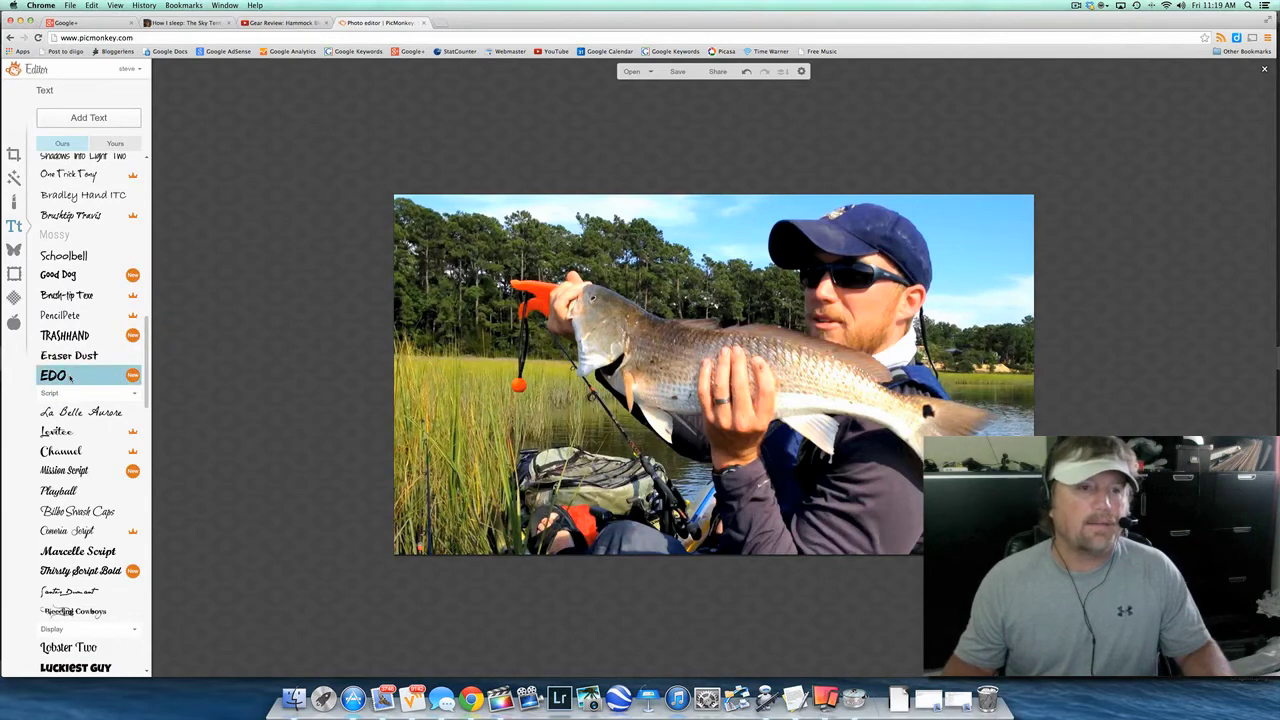
click(93, 119)
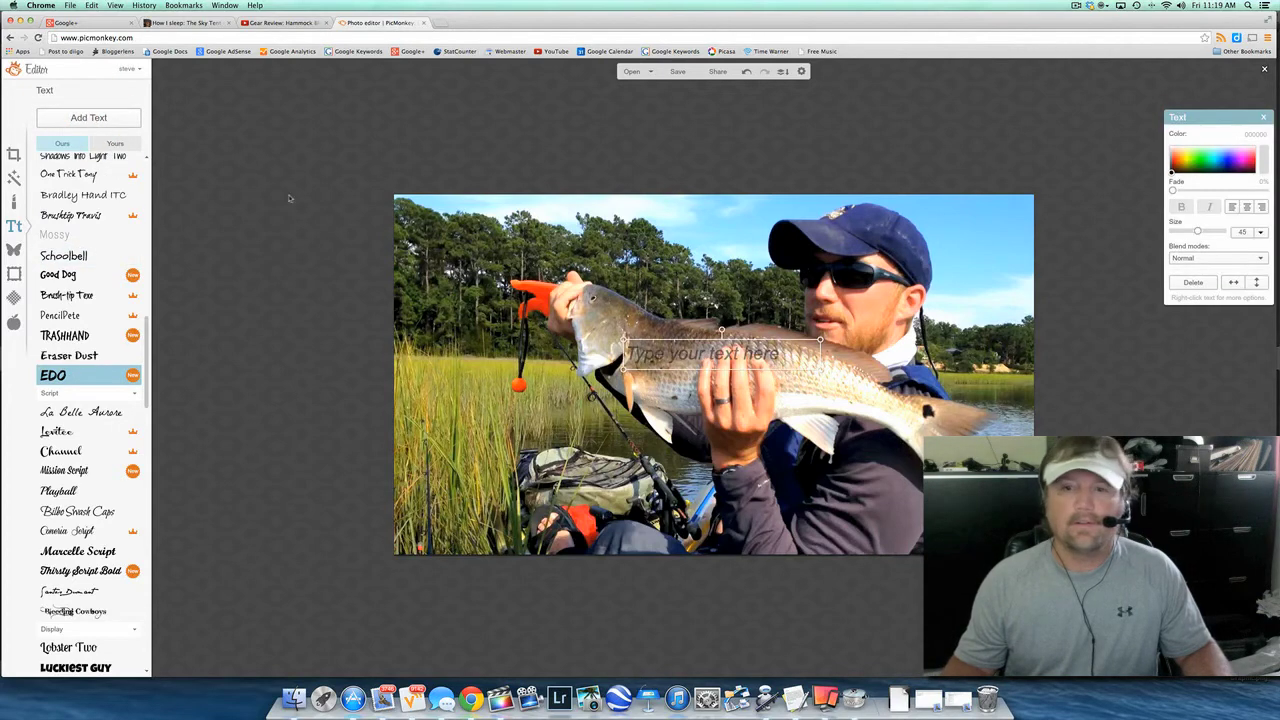
drag(706, 352, 658, 394)
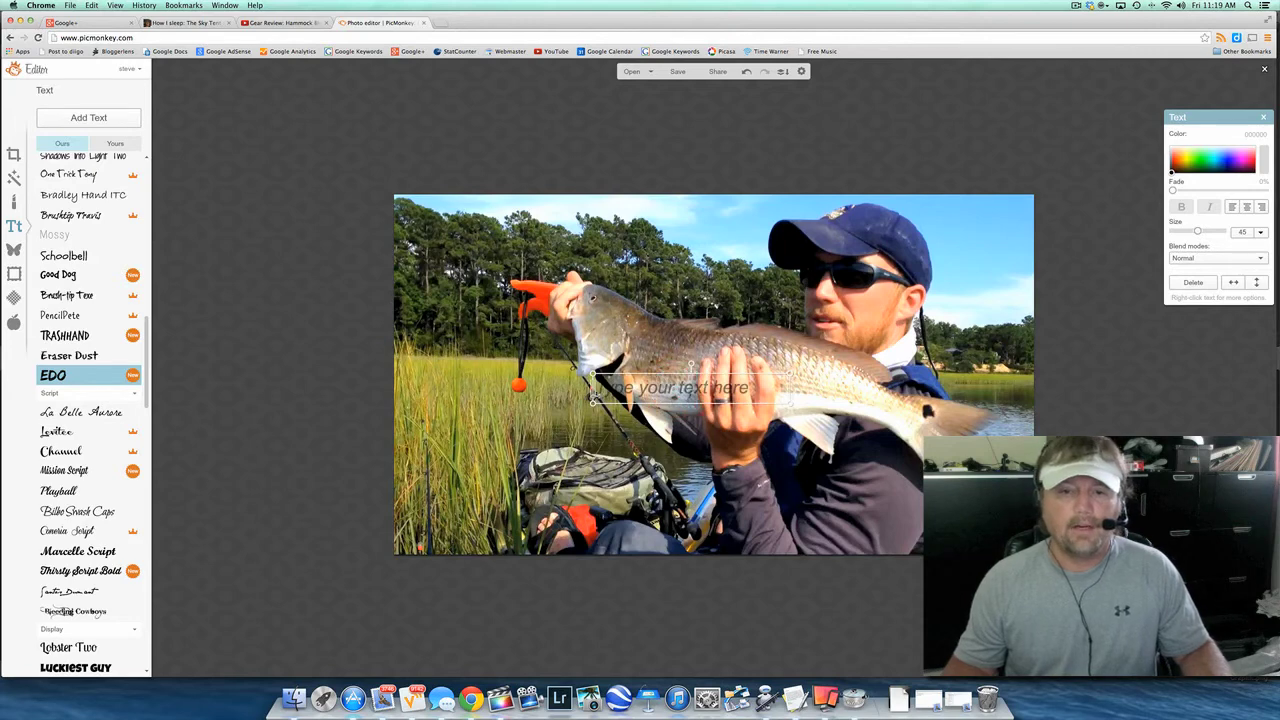
click(600, 390)
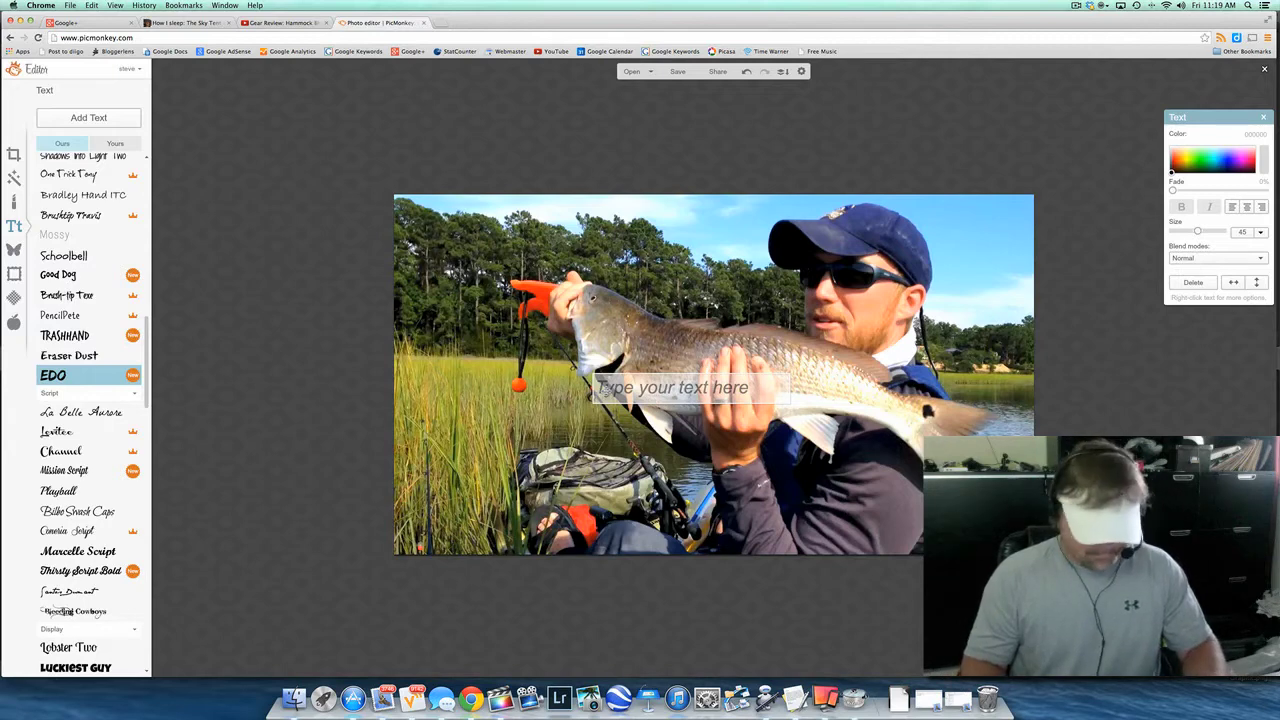
text(KAY)
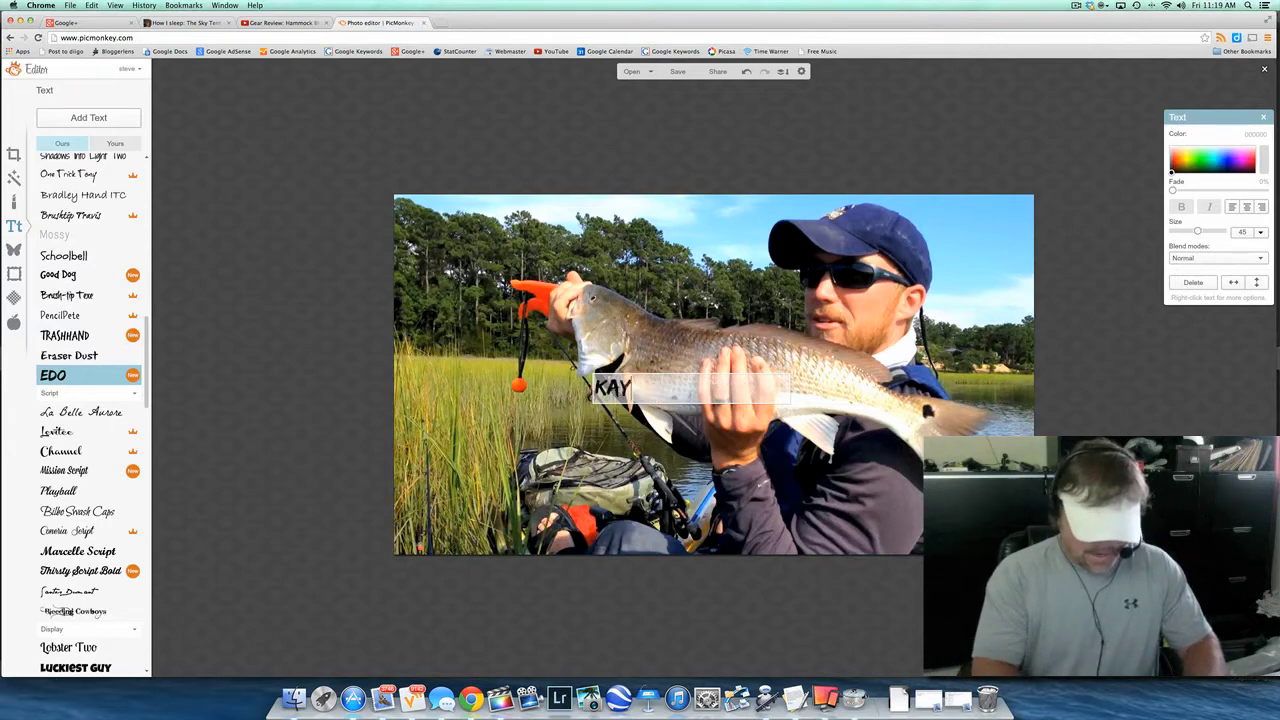
text(AK F)
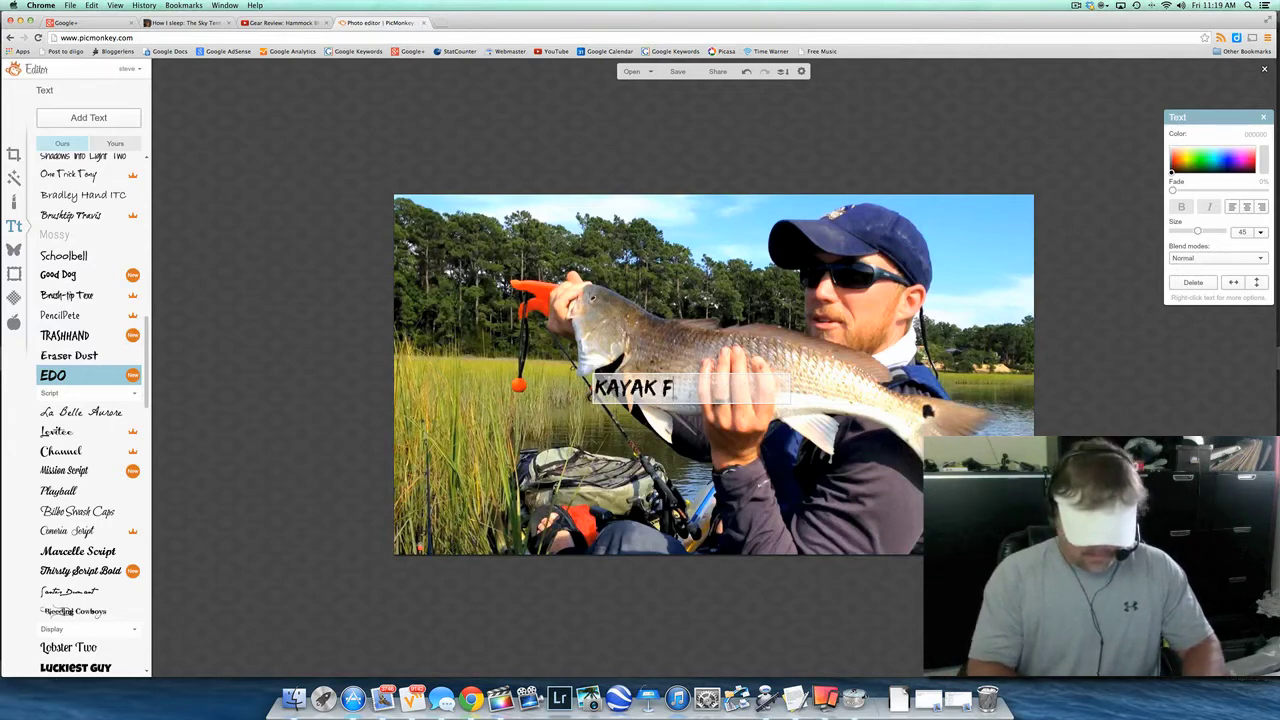
text(ISHING )
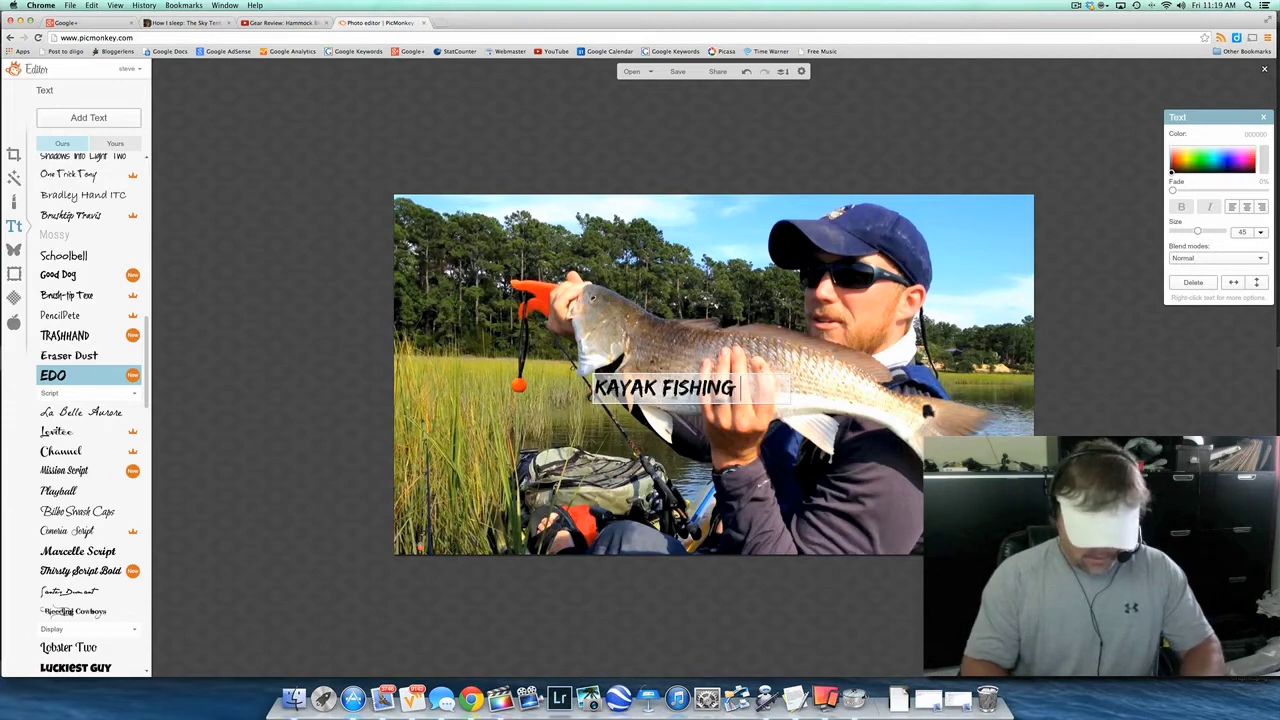
text(FOR REDFISH)
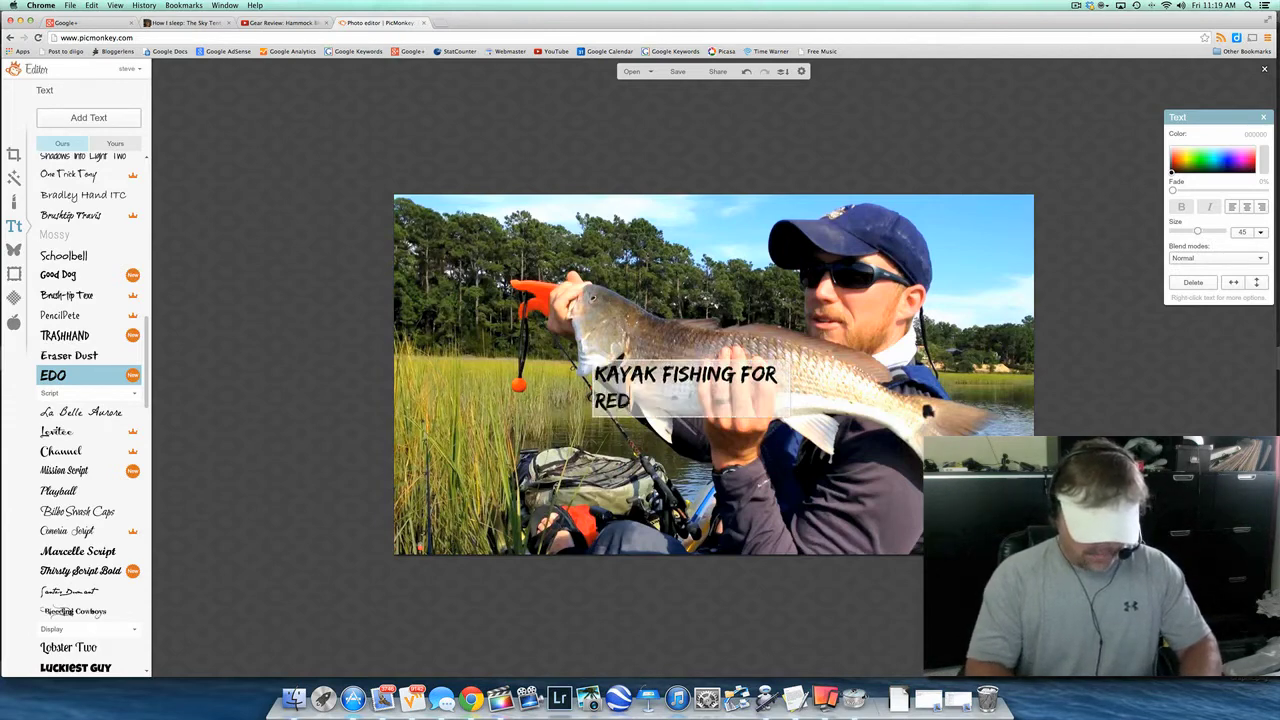
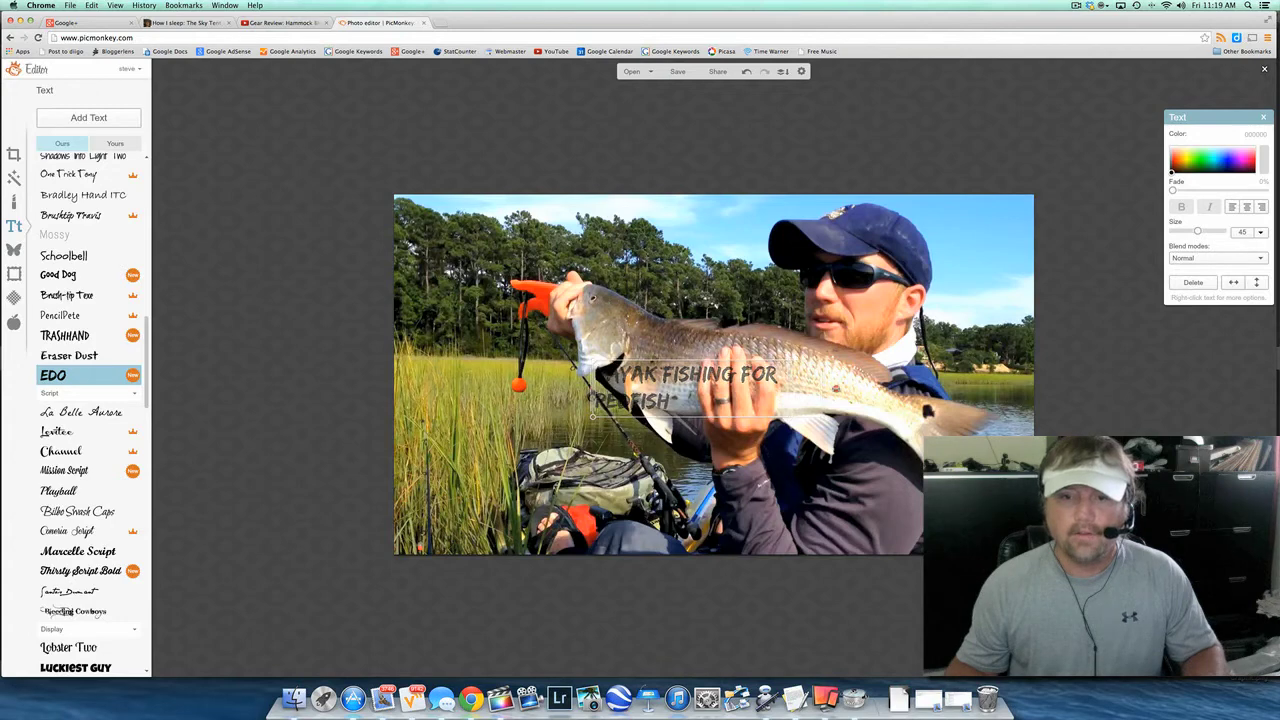
Enlarge the title text to size 71, widen its box to fit one line, and place it below the fish.
drag(595, 387, 520, 375)
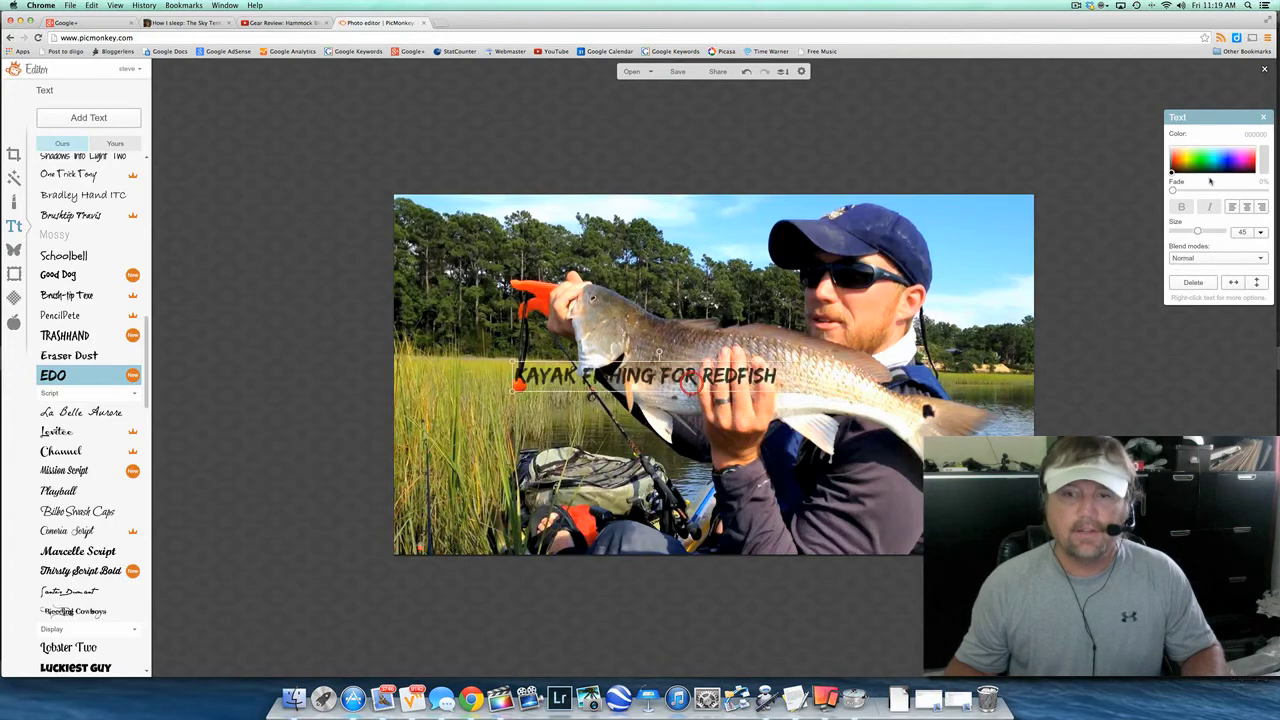
drag(1200, 231, 1208, 231)
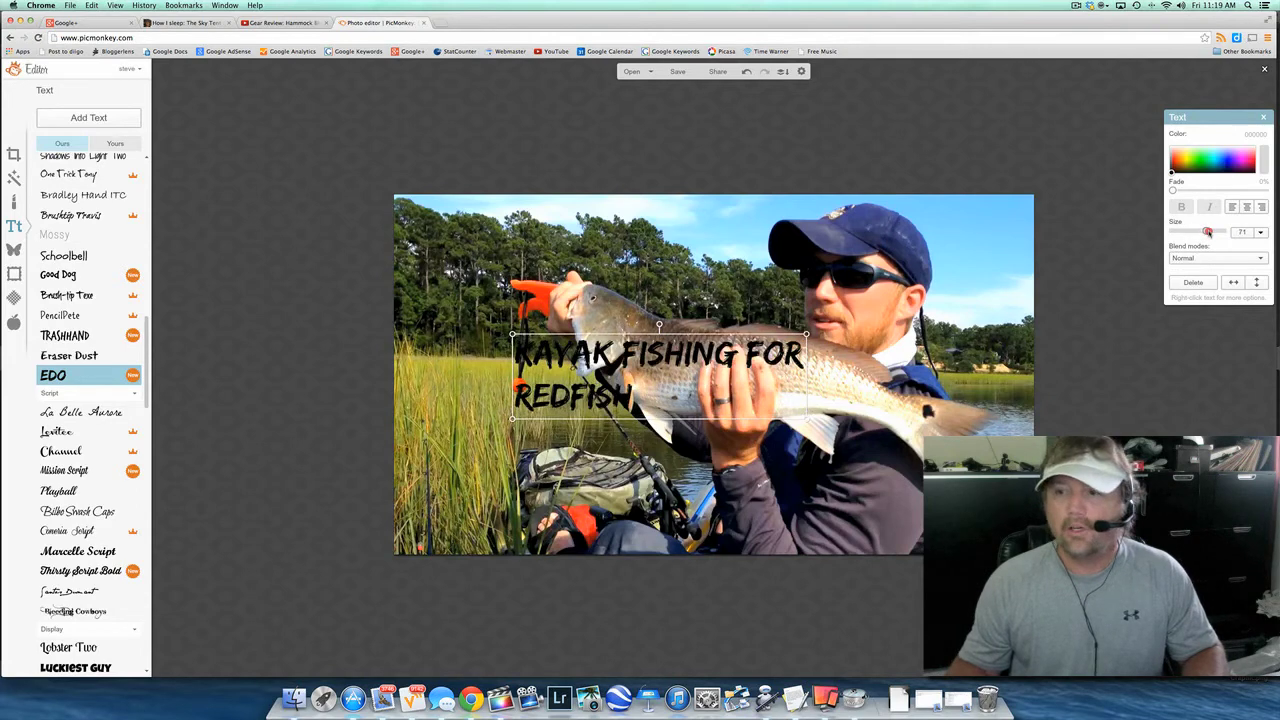
drag(806, 385, 830, 385)
drag(1214, 121, 1090, 205)
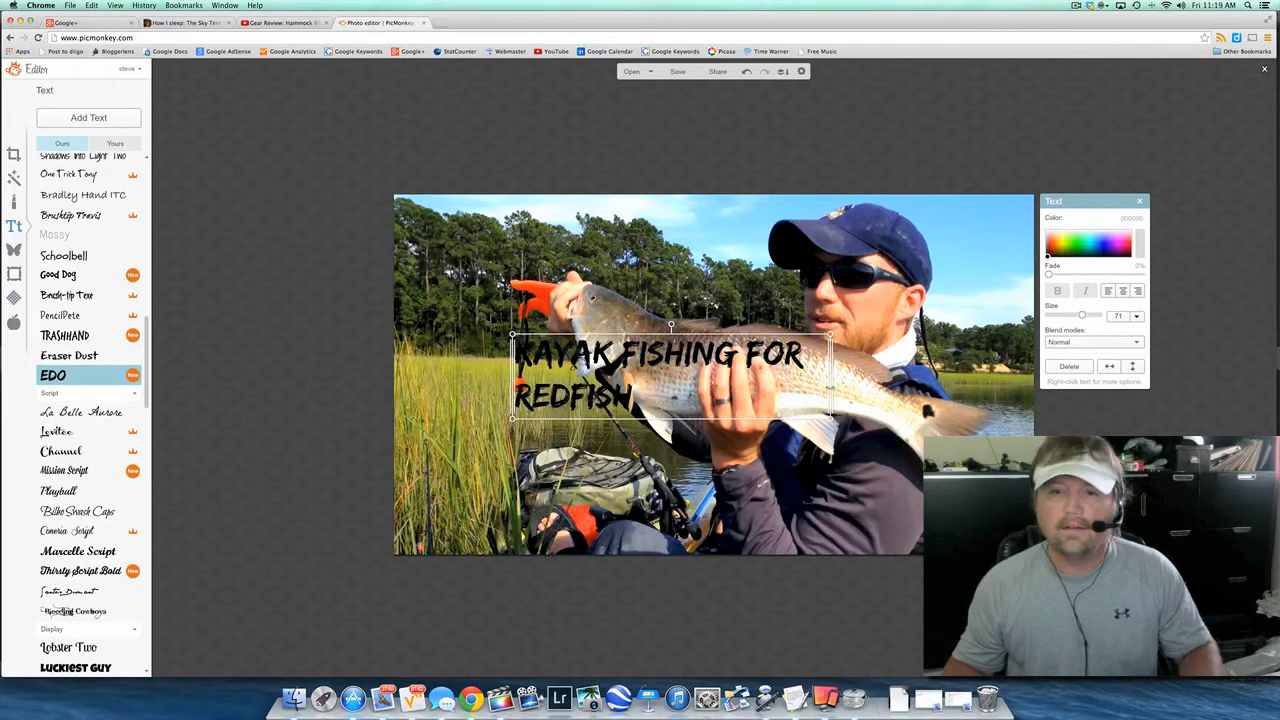
drag(830, 380, 928, 393)
drag(708, 372, 739, 442)
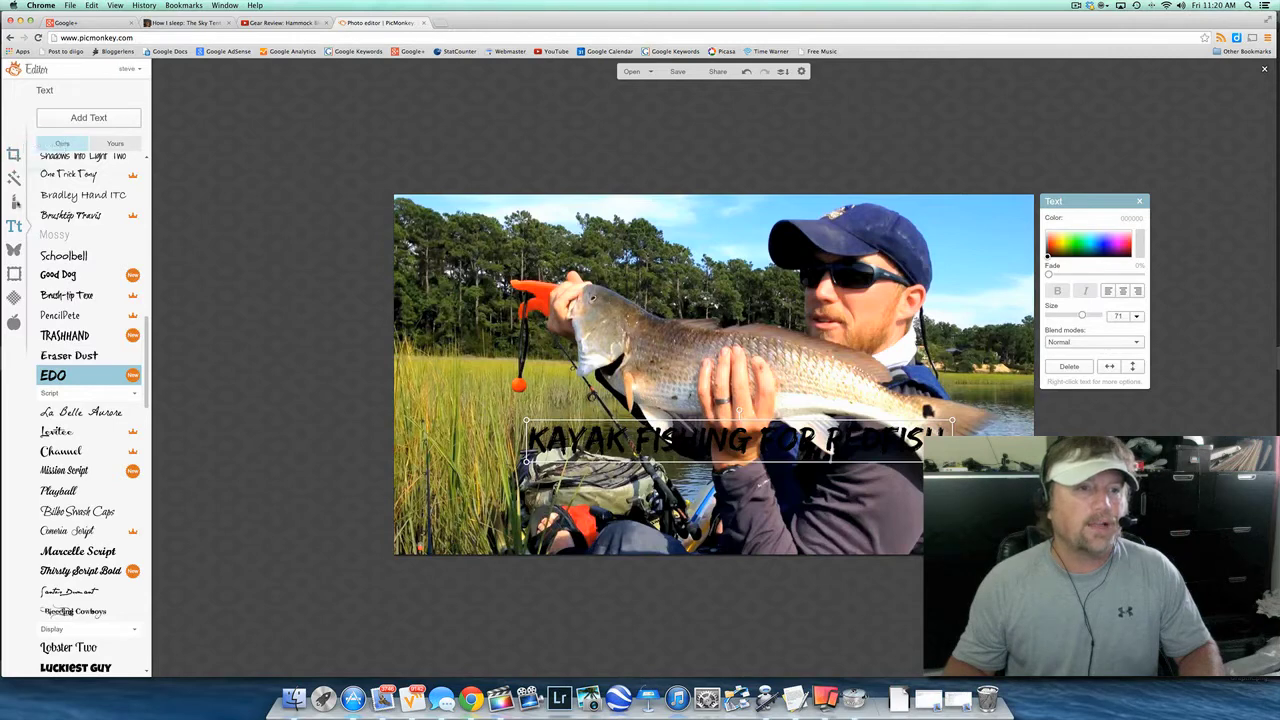
Add a geometric rectangle overlay and stretch it into a wide bar starting at the photo's left edge.
click(14, 249)
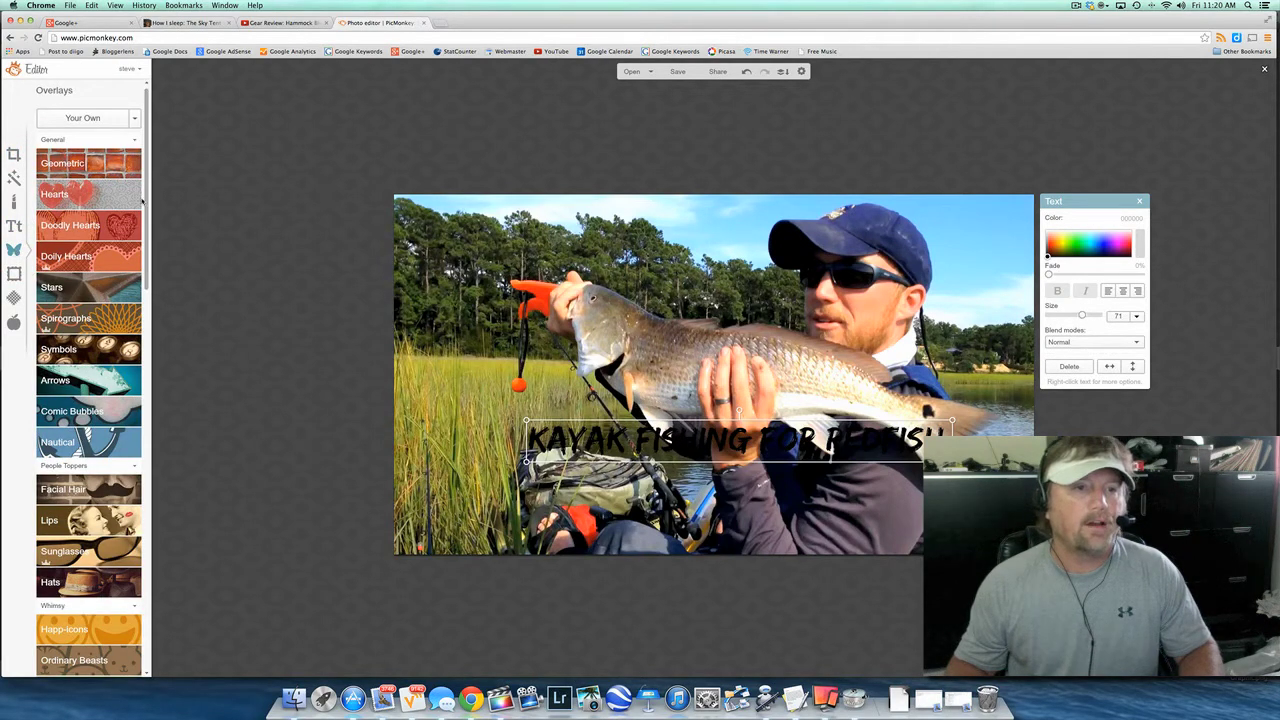
click(78, 165)
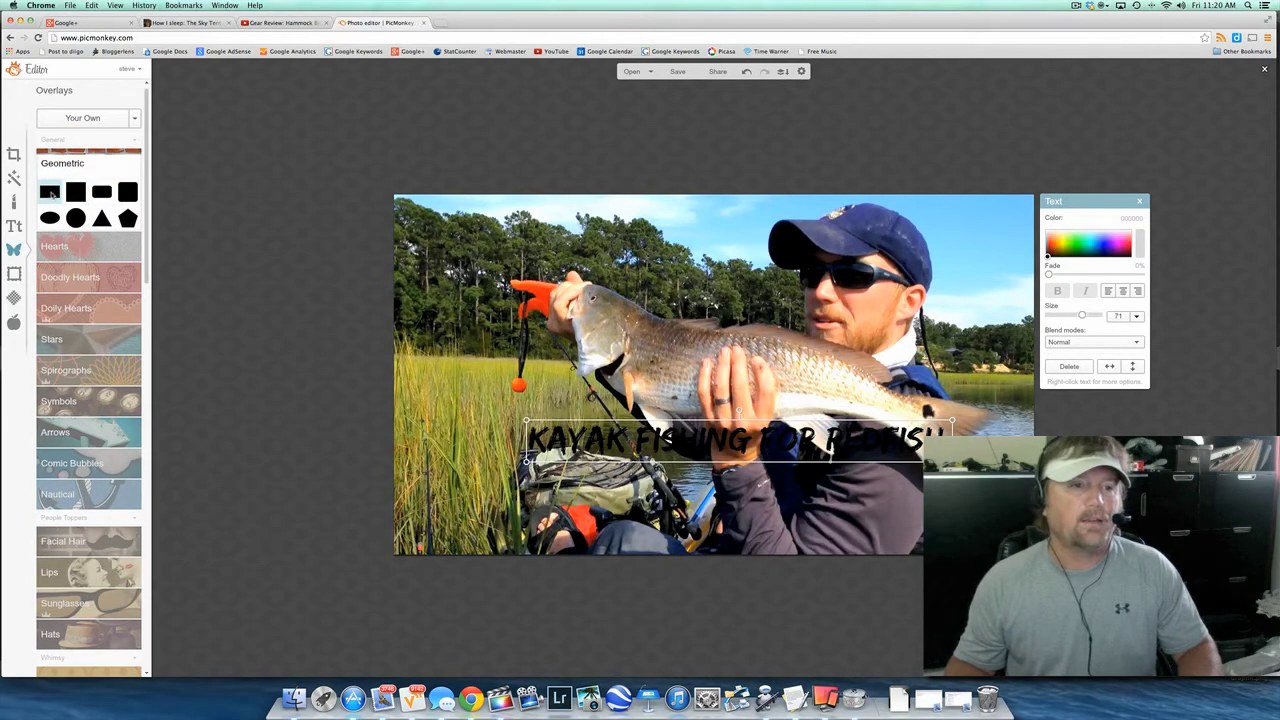
click(51, 192)
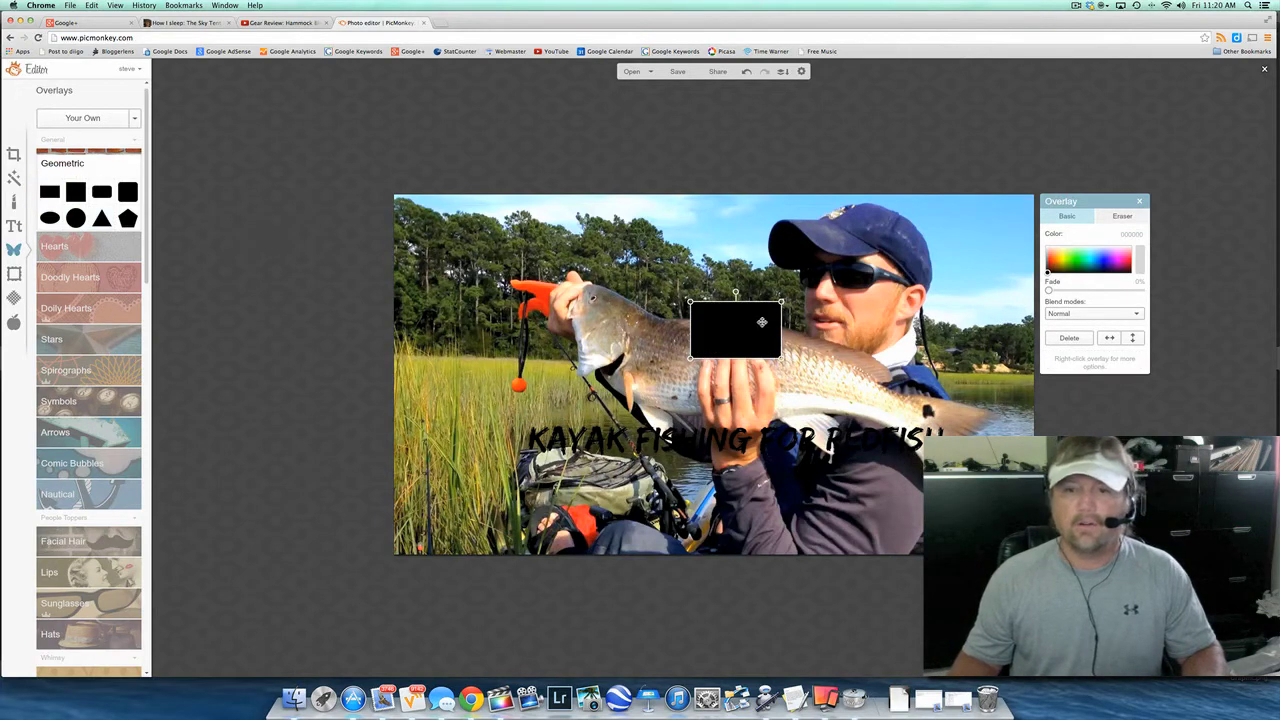
drag(748, 325, 628, 370)
drag(419, 368, 393, 373)
drag(628, 372, 659, 372)
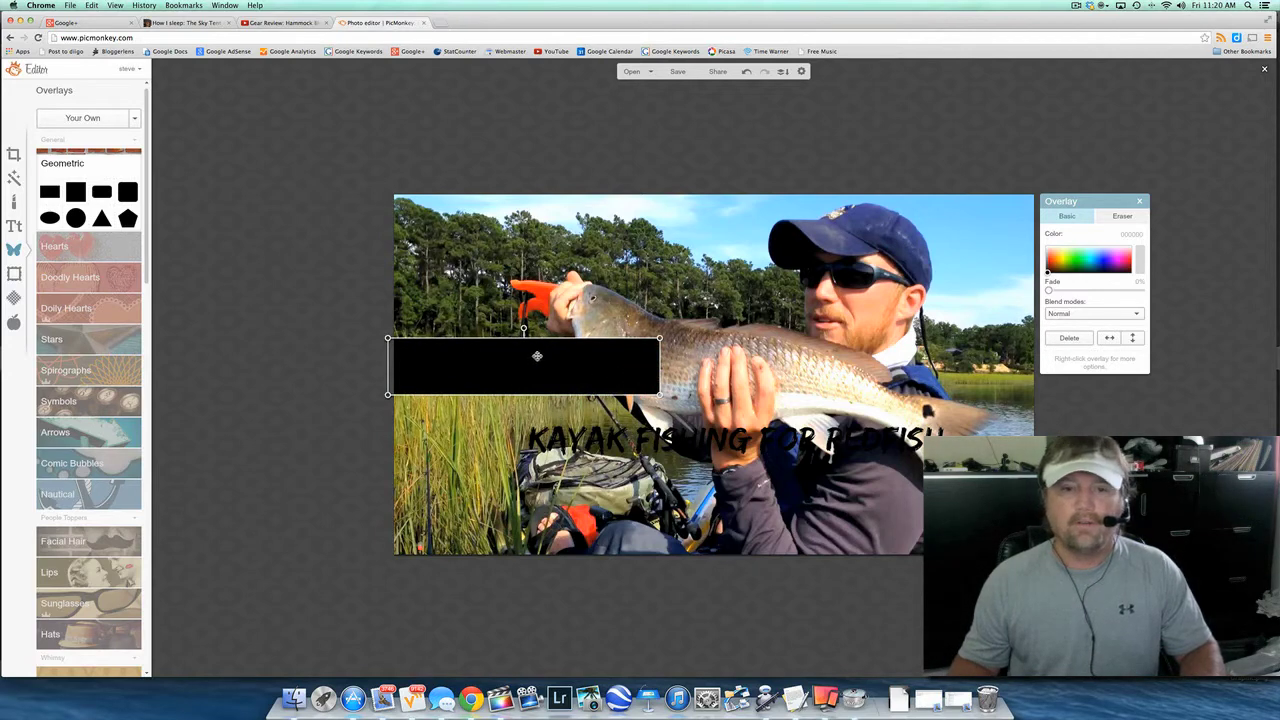
Color the rectangle bright yellow, then make it longer and taller and move it down over the start of the title.
drag(1048, 272, 1063, 256)
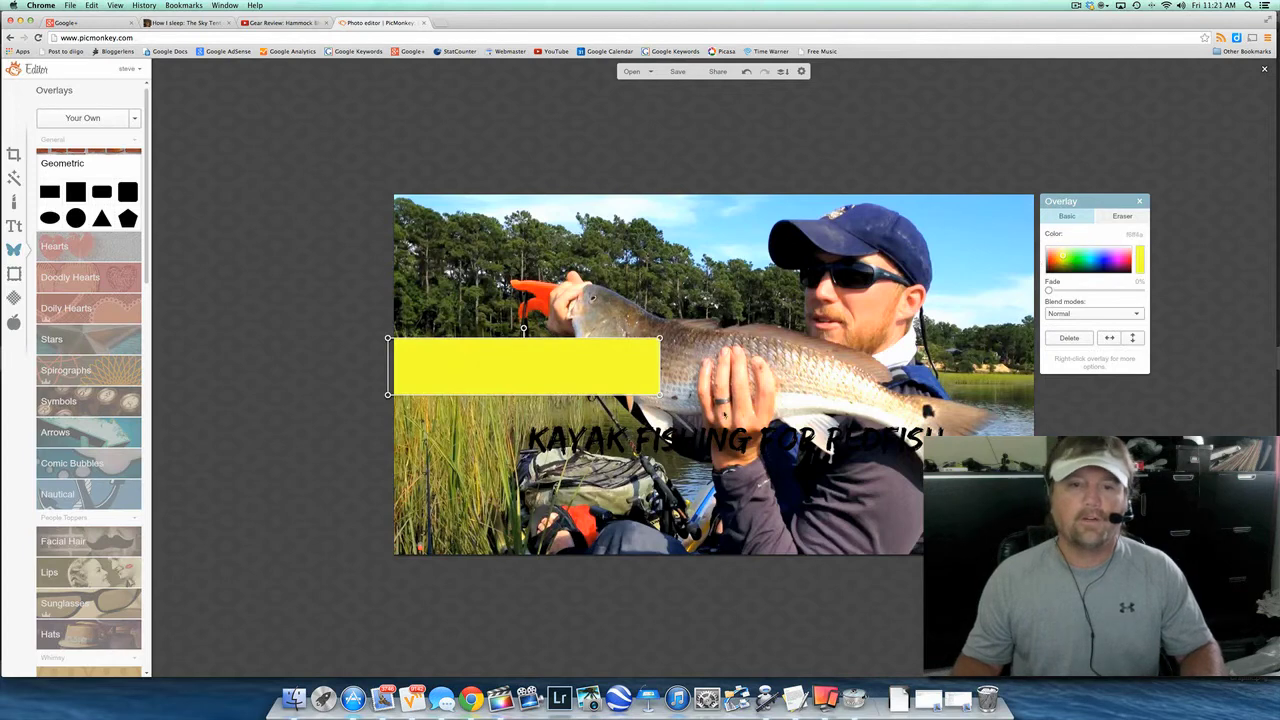
drag(657, 366, 707, 366)
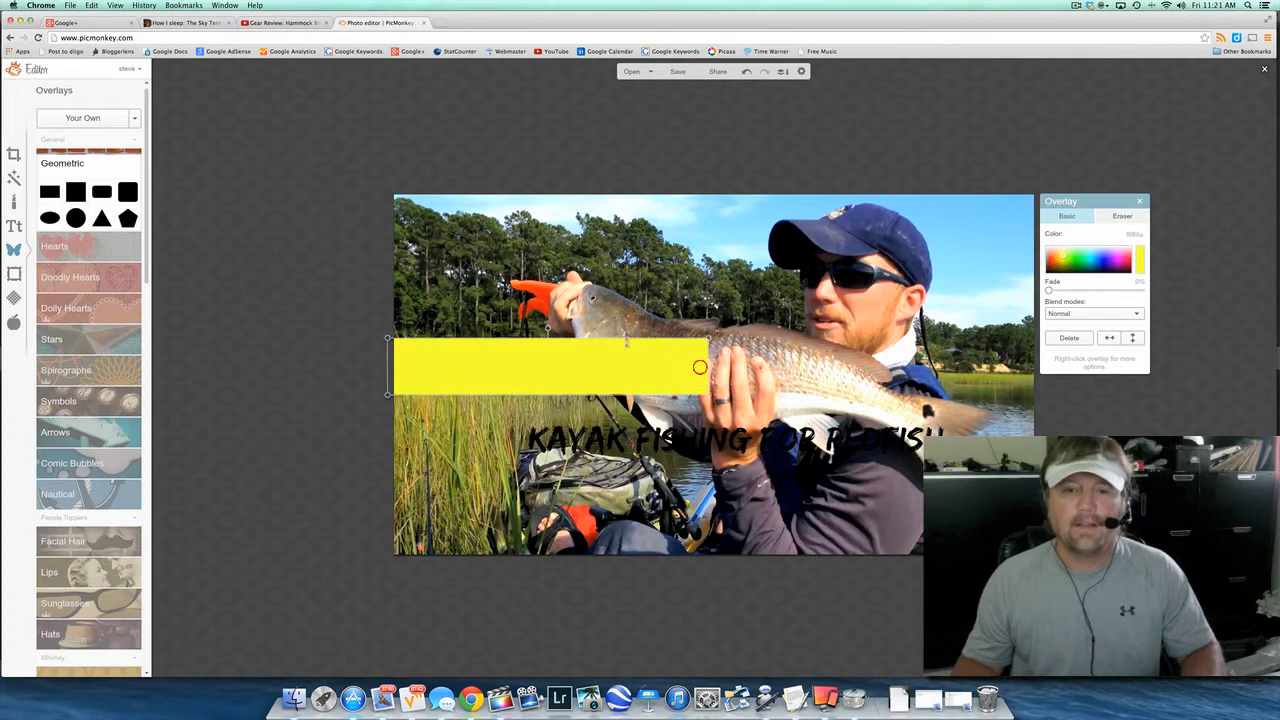
drag(620, 338, 610, 428)
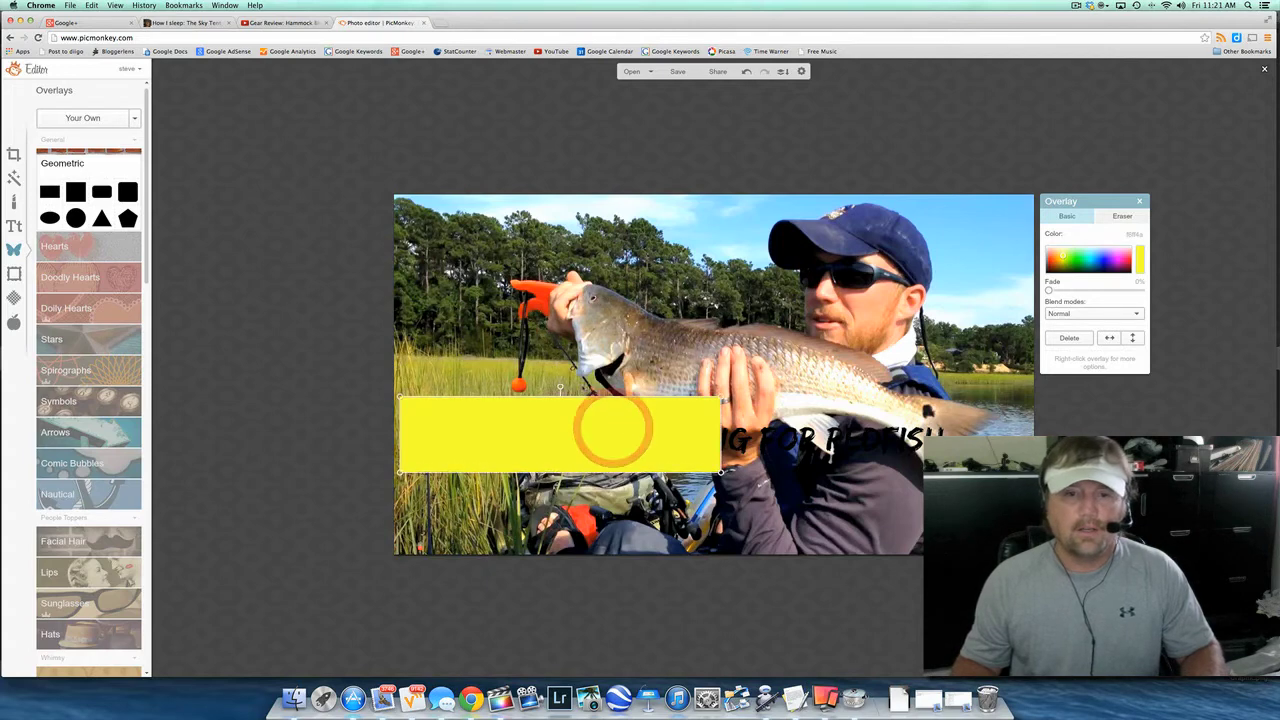
Rotate the yellow bar about 30° clockwise and lengthen both ends past the canvas edges to form a diagonal banner.
drag(561, 386, 572, 412)
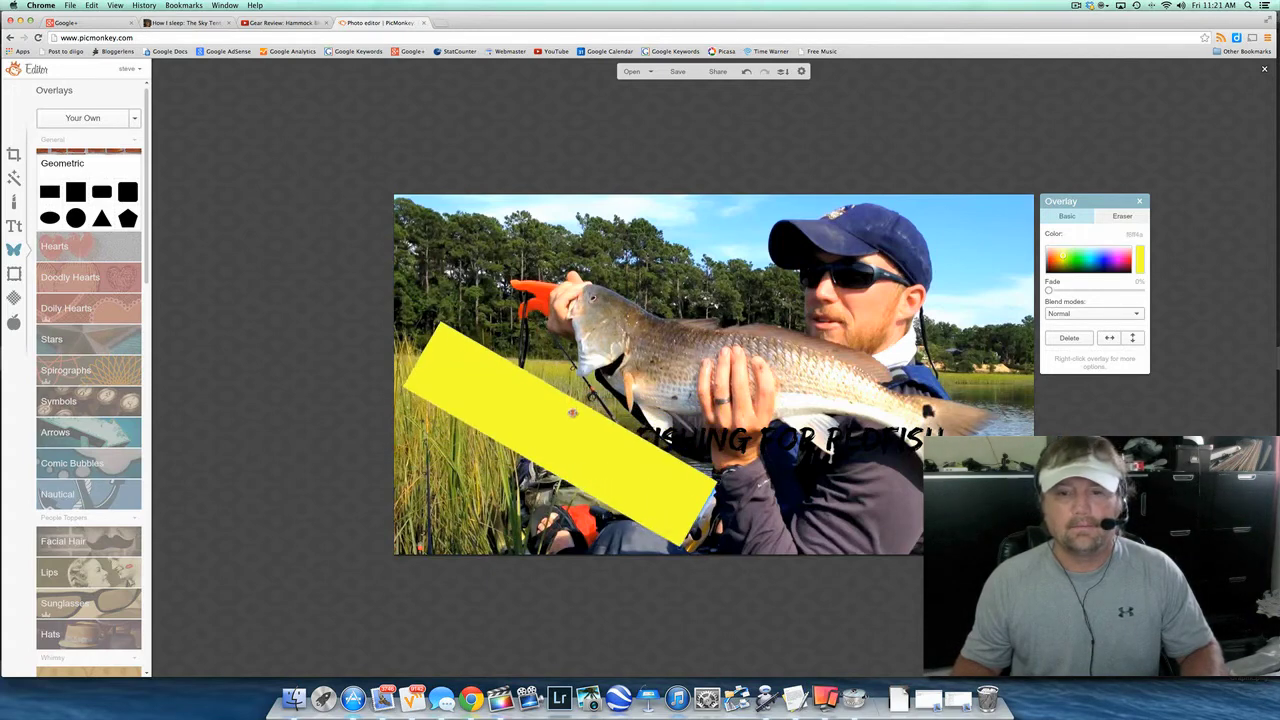
click(572, 412)
drag(712, 521, 840, 598)
drag(430, 352, 345, 301)
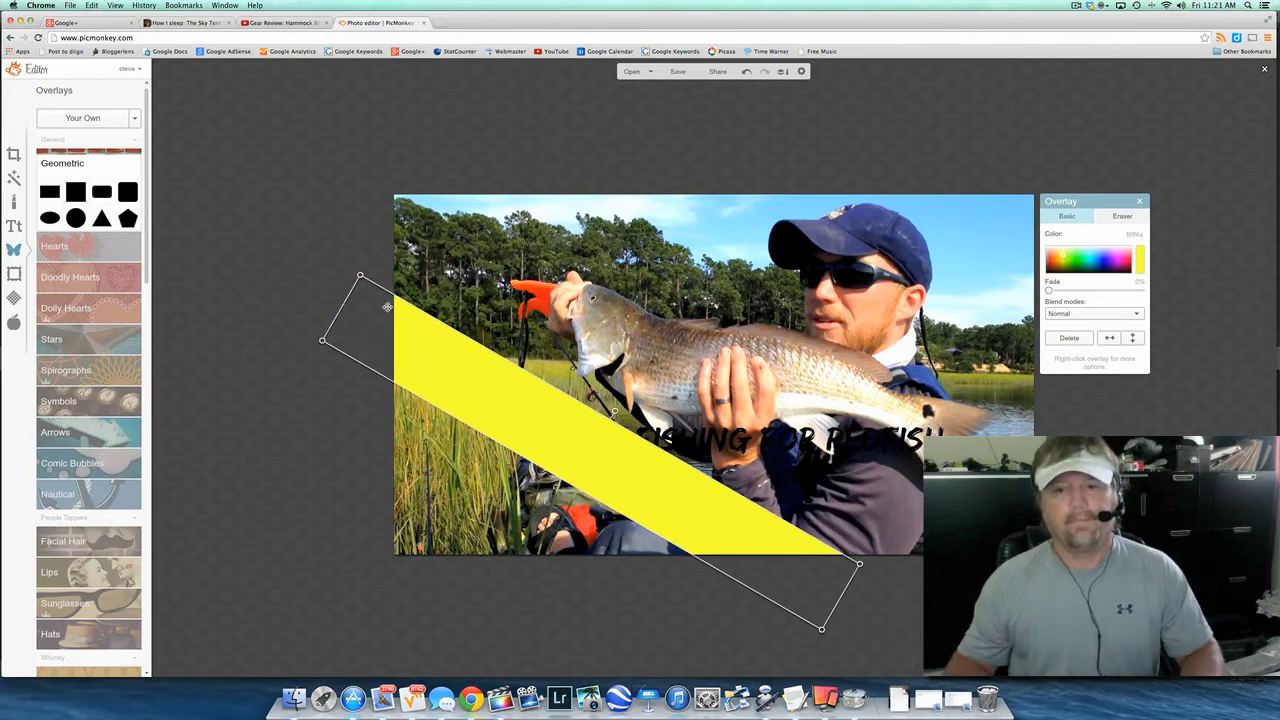
Bring the title text in front, tilt and center it along the yellow banner, and combine all image elements.
click(740, 441)
drag(740, 441, 596, 432)
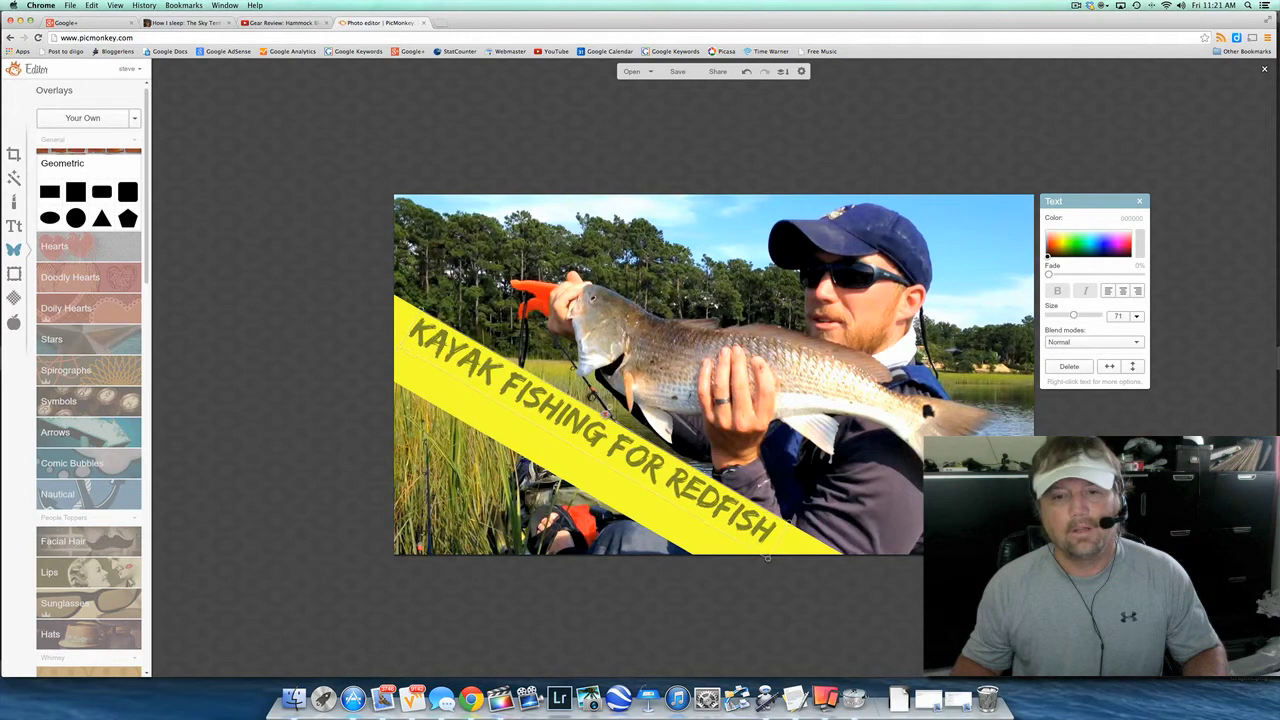
drag(588, 426, 585, 443)
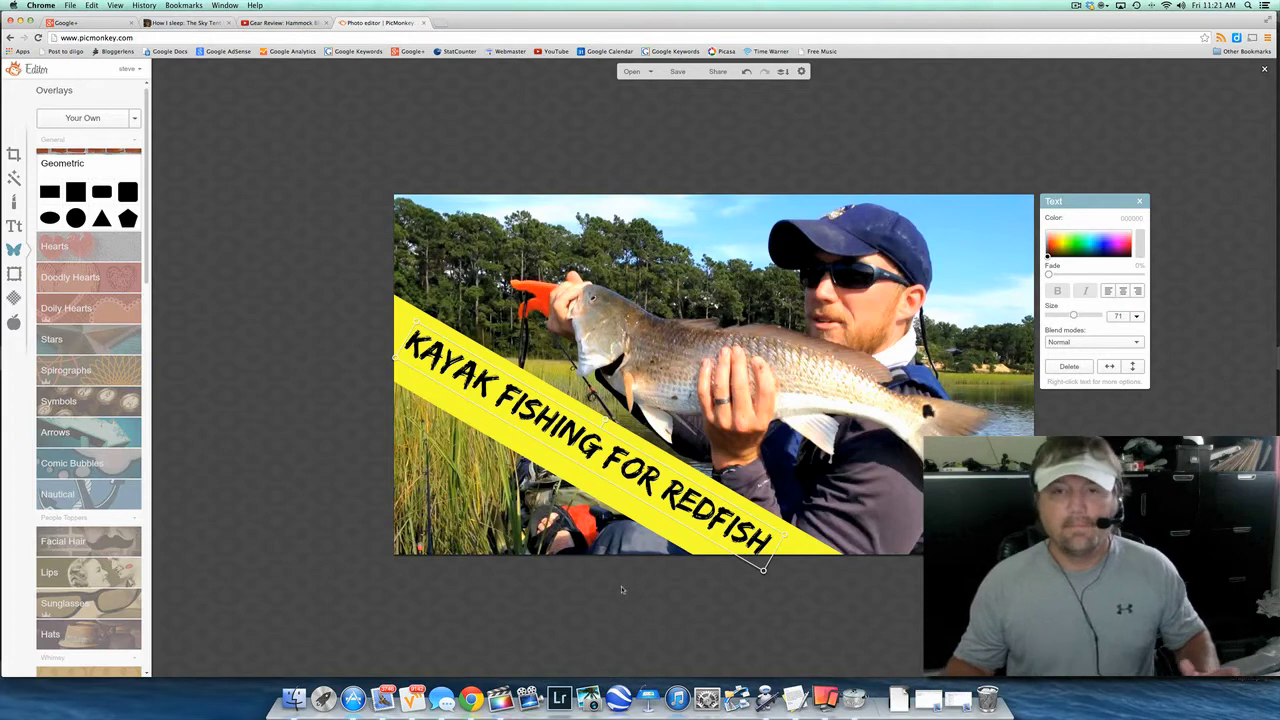
drag(601, 445, 596, 440)
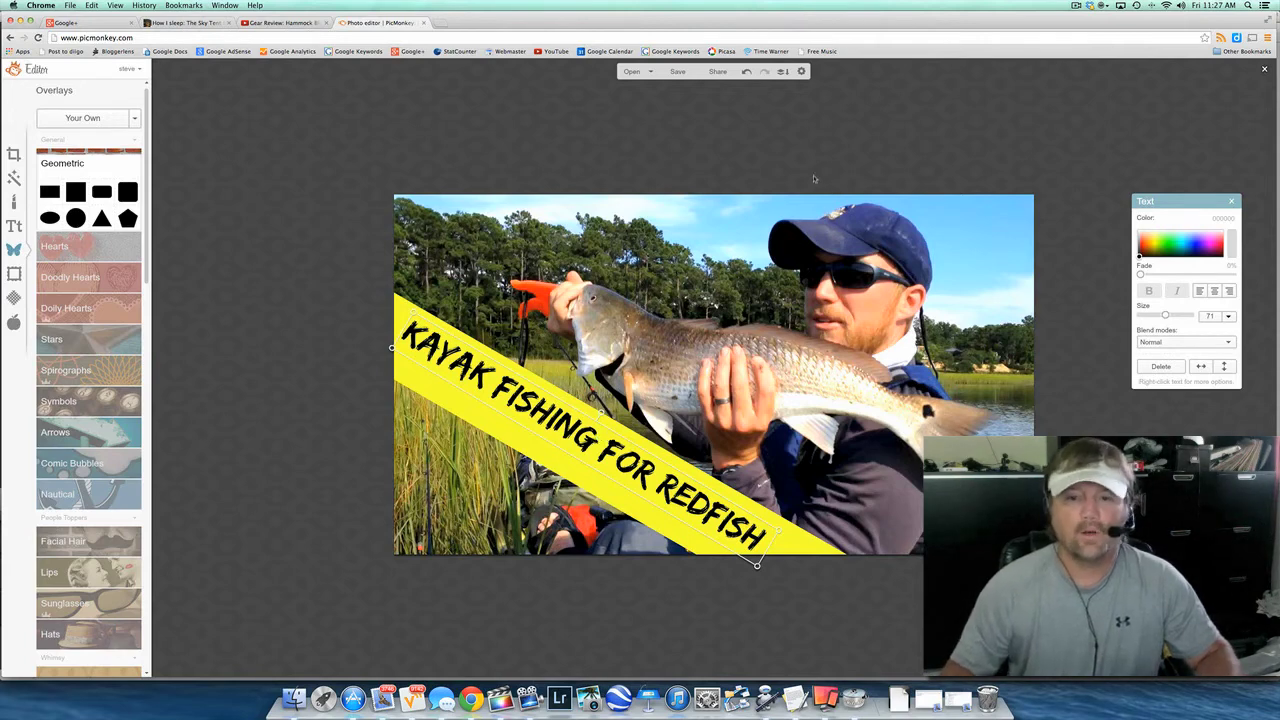
click(783, 72)
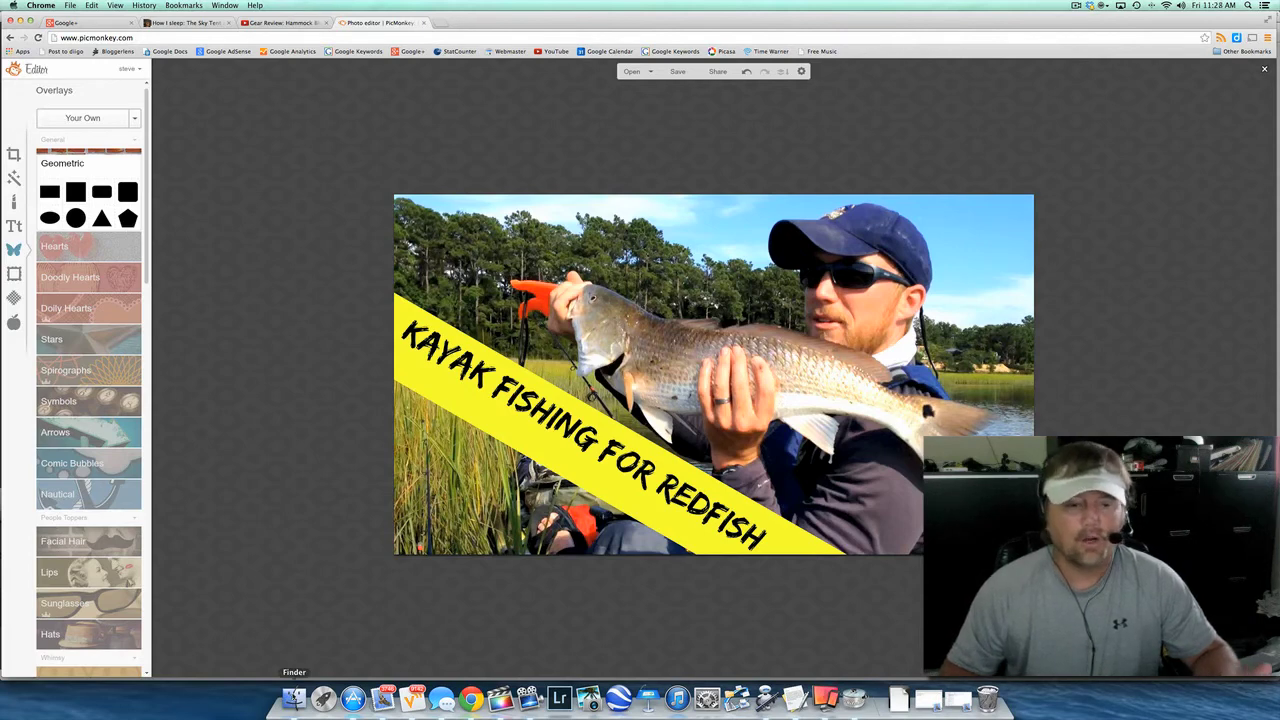
Look through the Desktop files in Finder for available images and close the window.
click(294, 697)
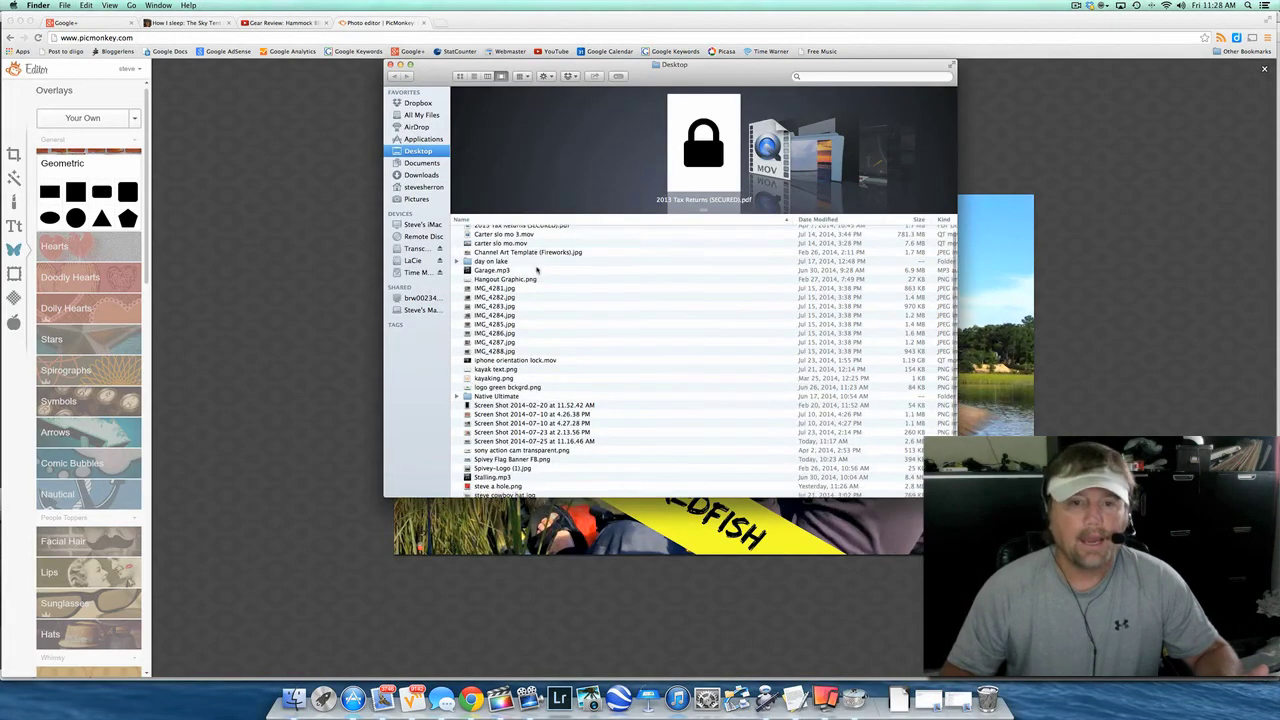
scroll(543, 277, down, 3)
scroll(545, 280, up, 4)
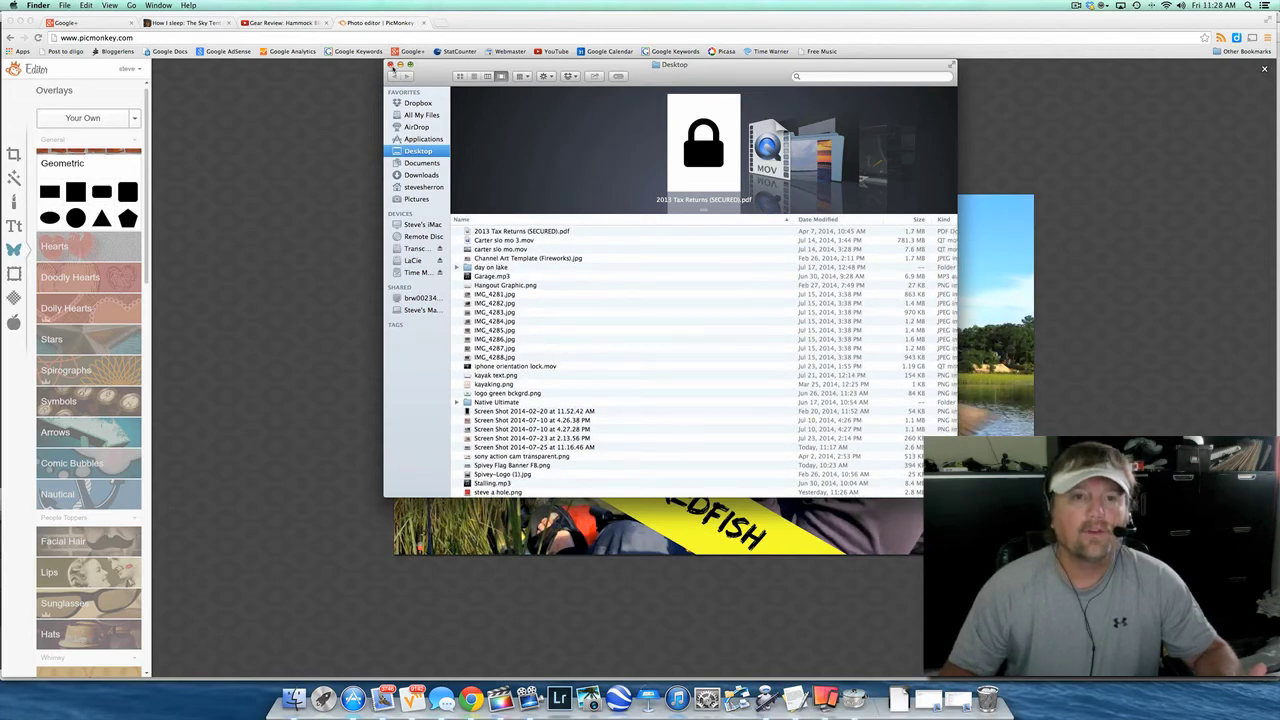
click(391, 65)
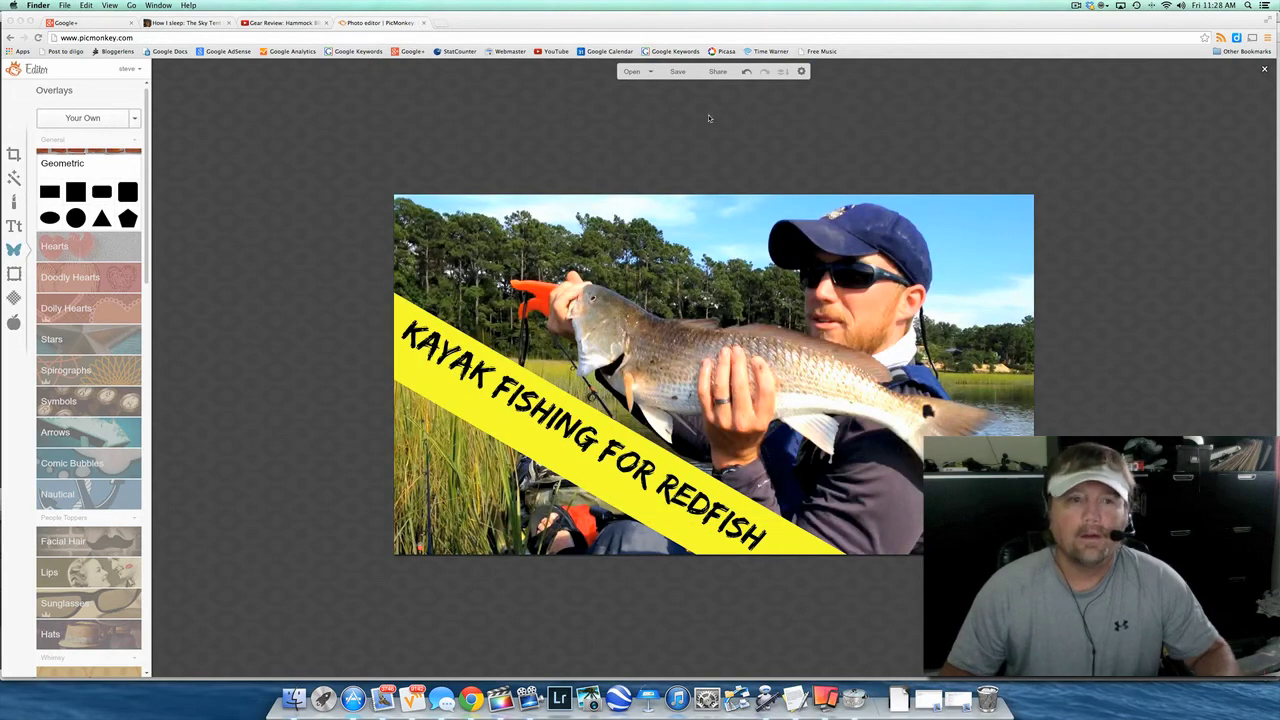
Add the image logo green bckgrd.png from the Desktop to the thumbnail as a custom overlay.
click(15, 252)
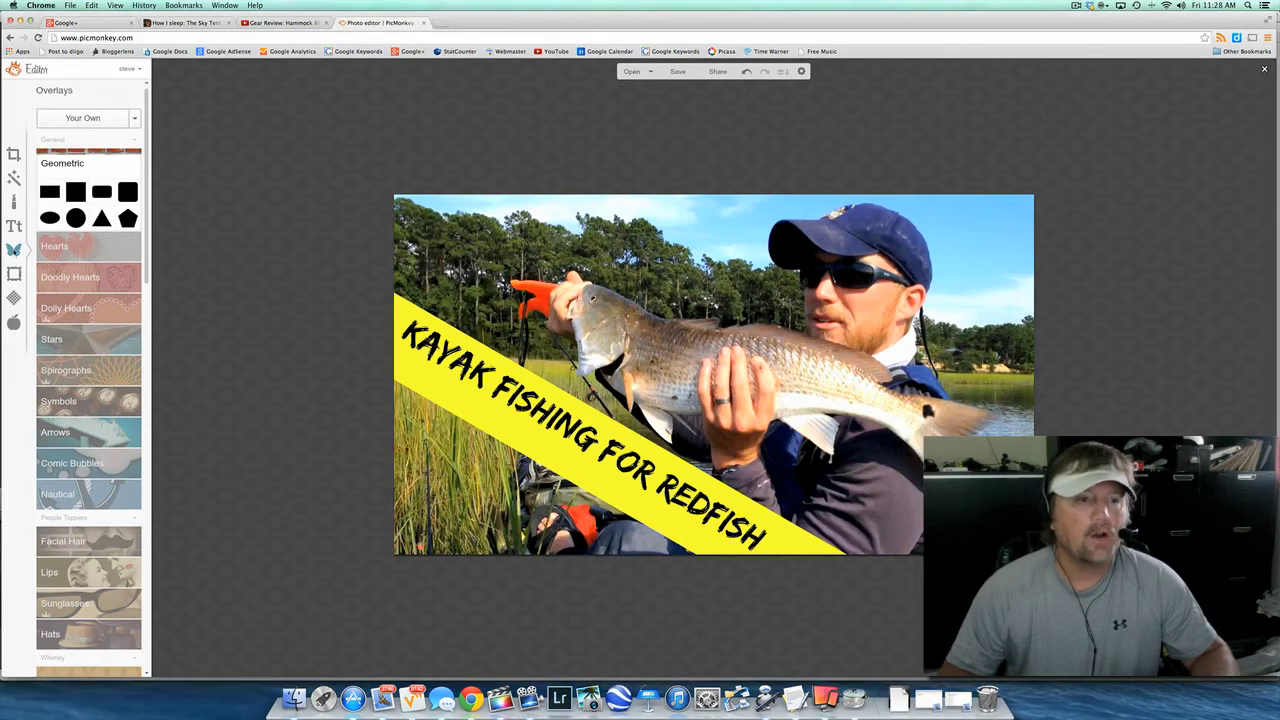
click(81, 118)
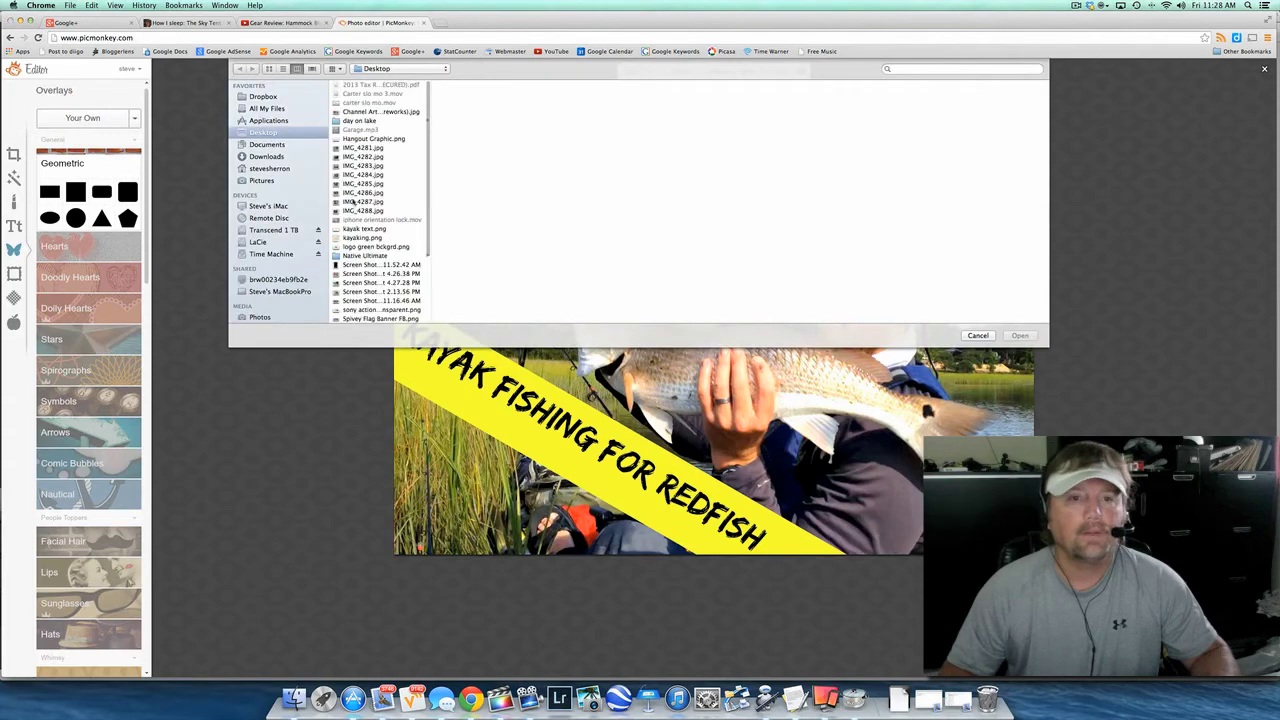
scroll(373, 200, down, 1)
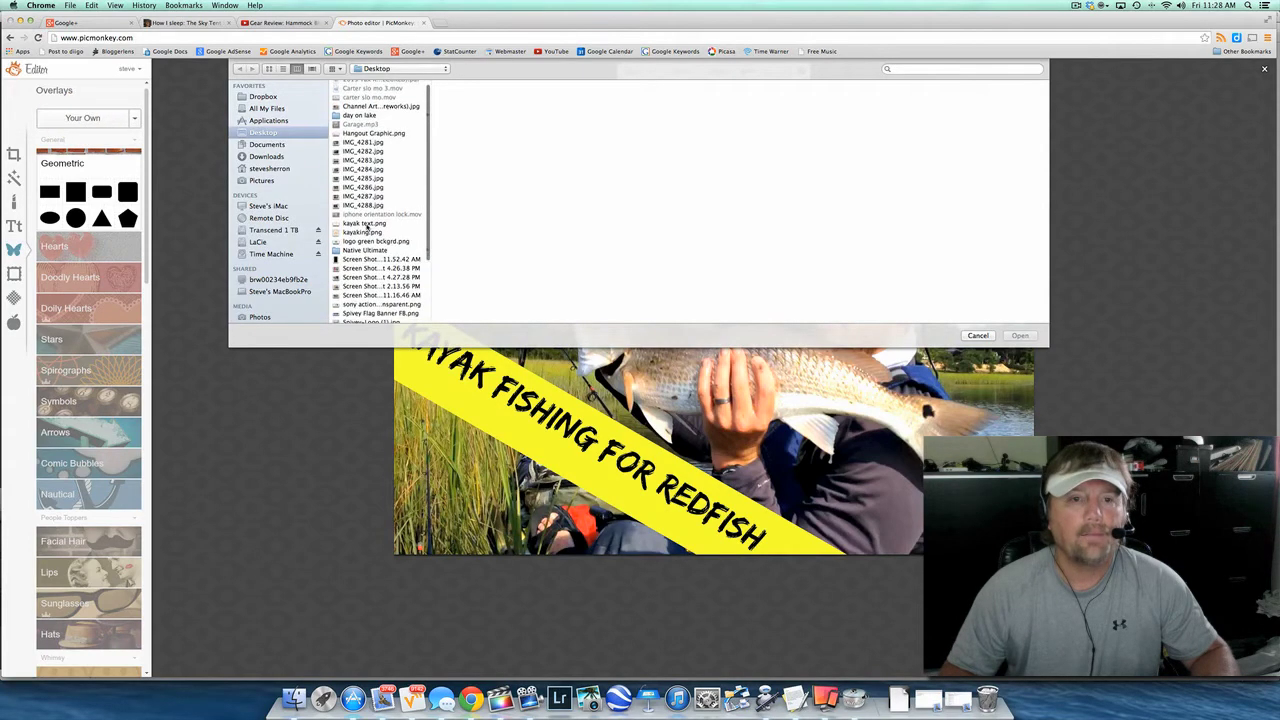
click(362, 242)
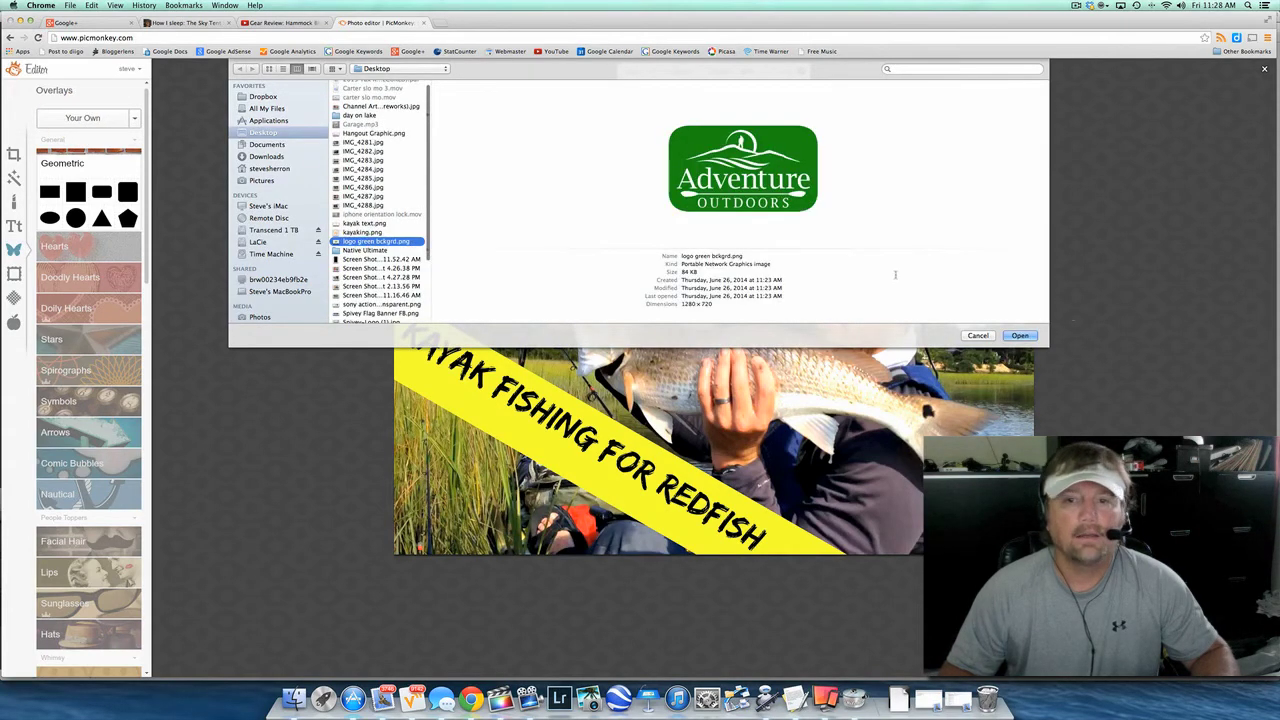
click(1020, 336)
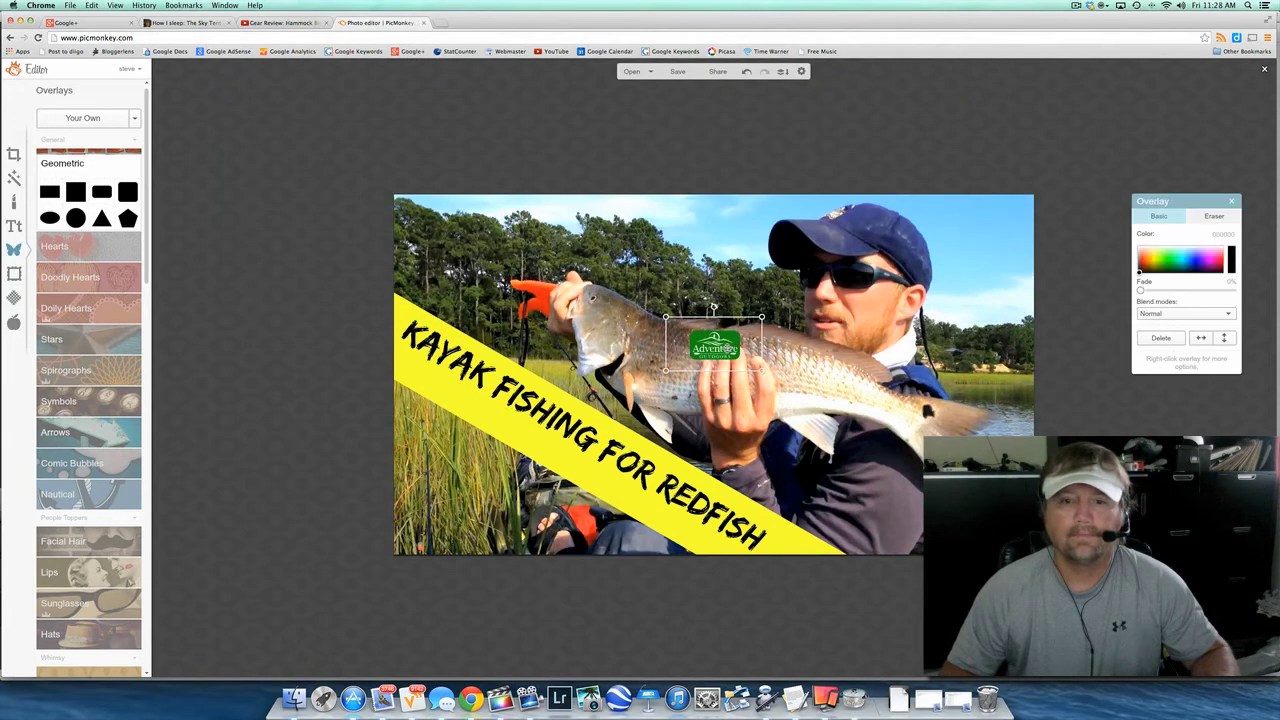
Enlarge the Adventure Outdoors logo and fit it into the thumbnail's upper-left corner just above the yellow banner, then deselect it.
drag(714, 345, 510, 262)
drag(387, 257, 334, 258)
drag(596, 253, 641, 252)
drag(500, 255, 494, 243)
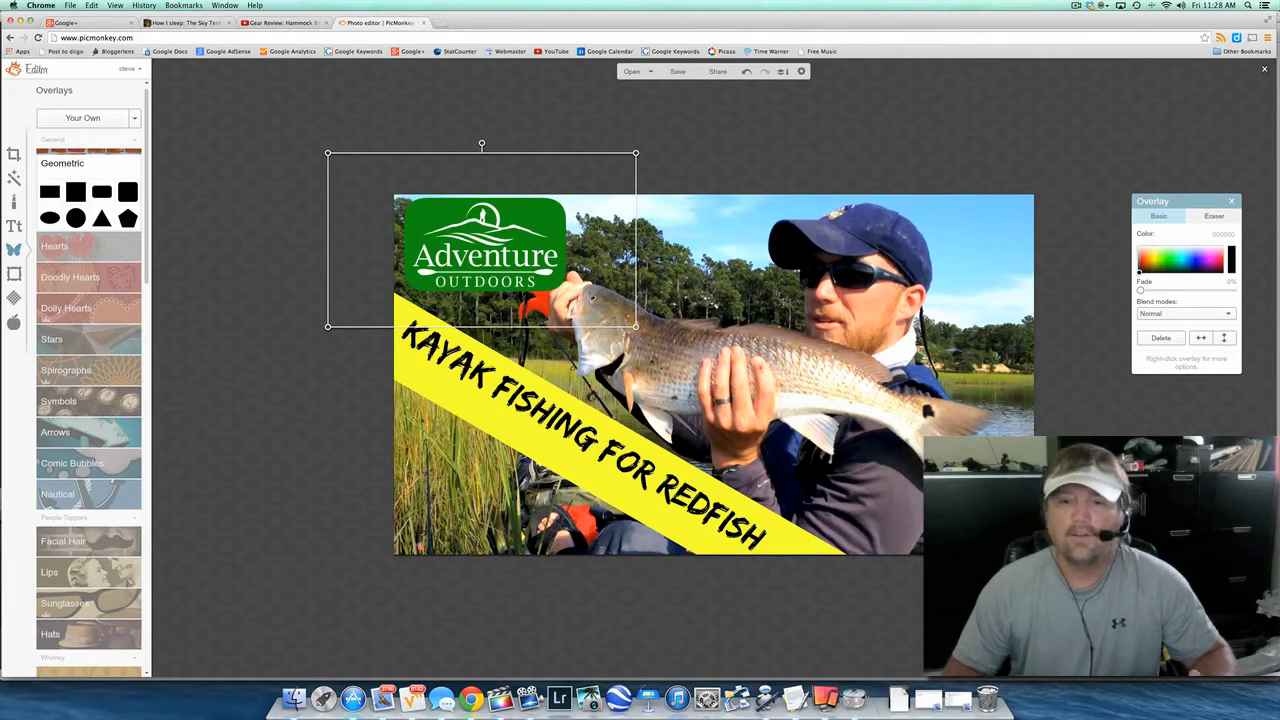
mouse_move(495, 254)
mouse_down()
mouse_move(488, 487)
mouse_move(485, 279)
mouse_move(952, 259)
mouse_move(493, 254)
mouse_up()
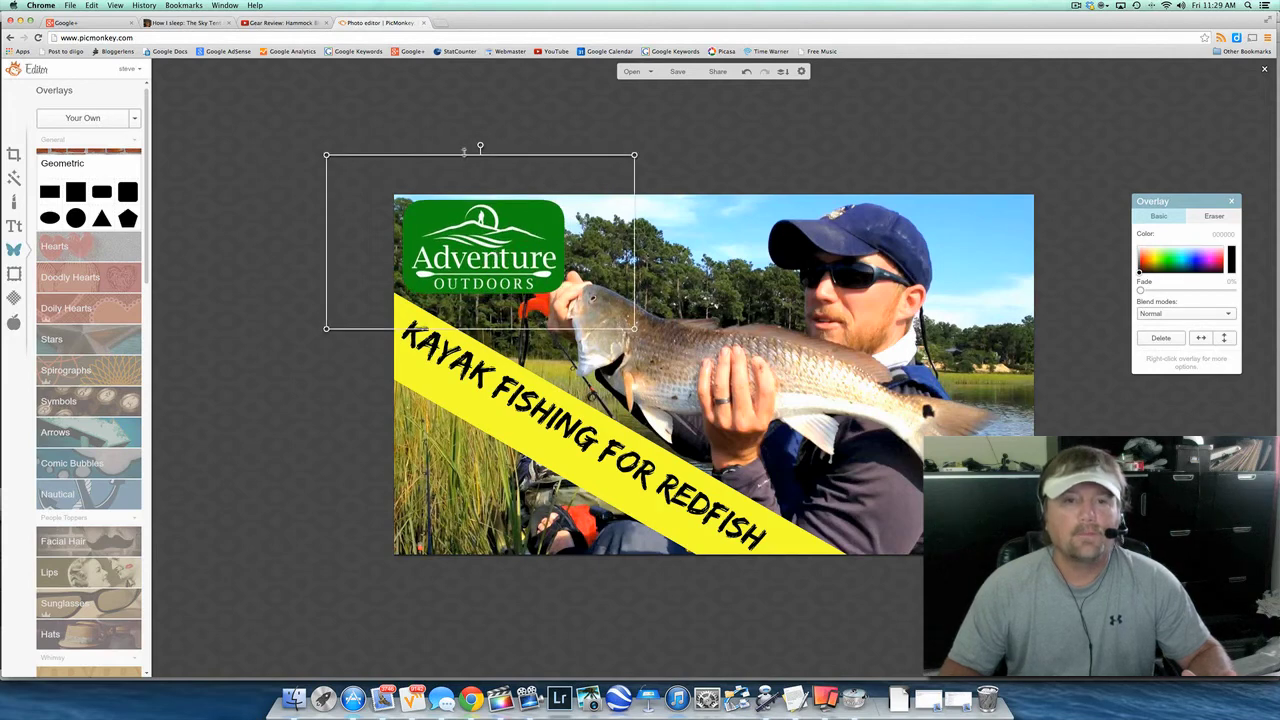
drag(462, 155, 461, 137)
mouse_move(476, 213)
mouse_down()
mouse_move(477, 232)
mouse_move(477, 221)
mouse_up()
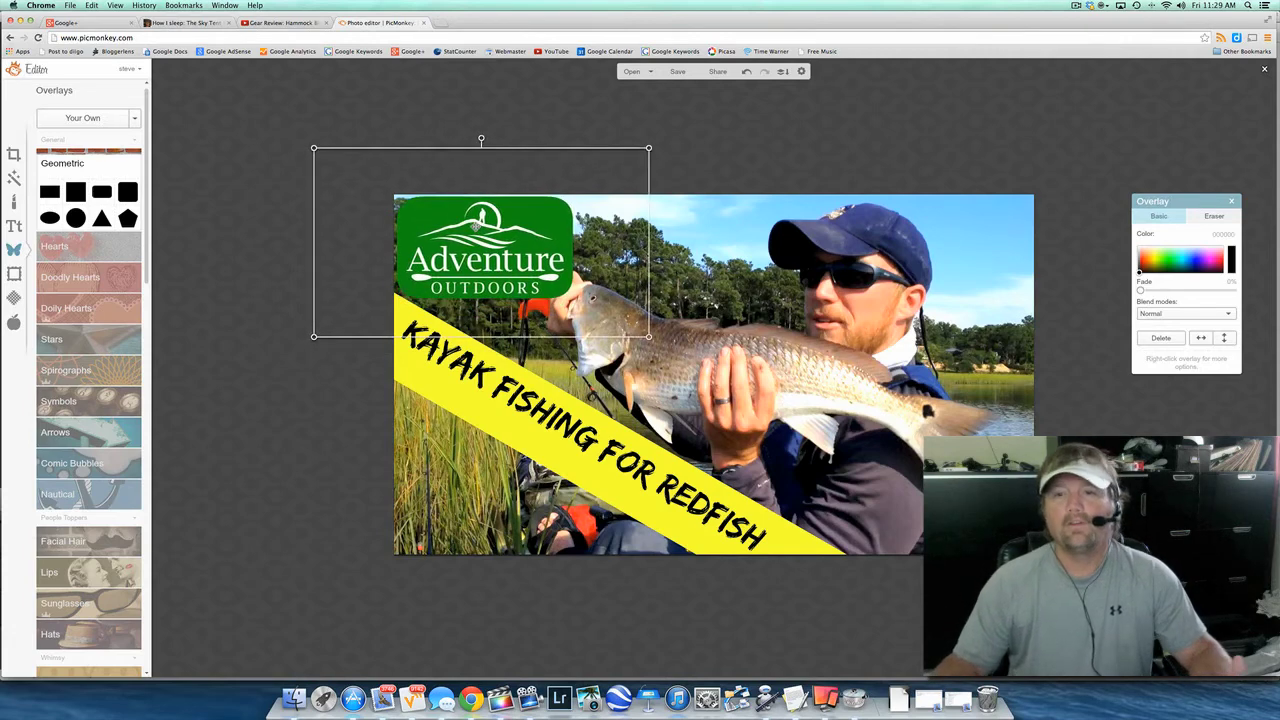
click(706, 144)
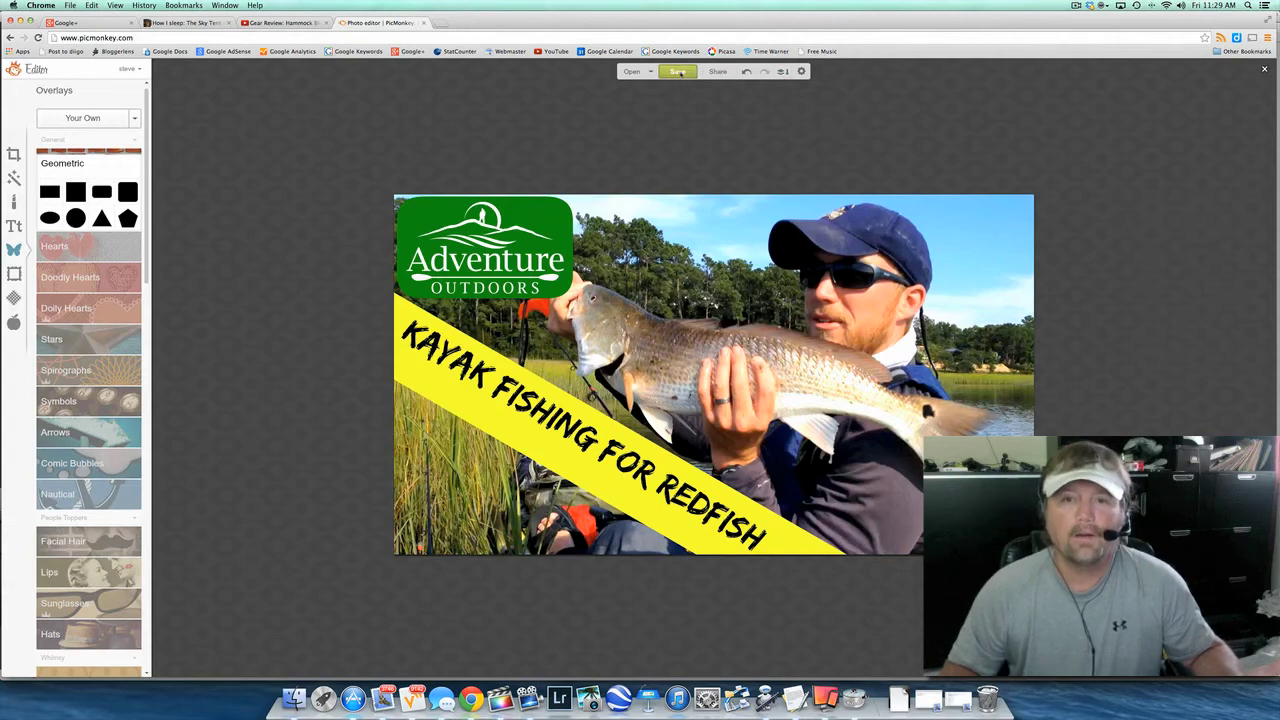
Start saving the thumbnail to the computer with the file name redfish and the png format.
click(678, 72)
click(25, 134)
drag(47, 135, 14, 135)
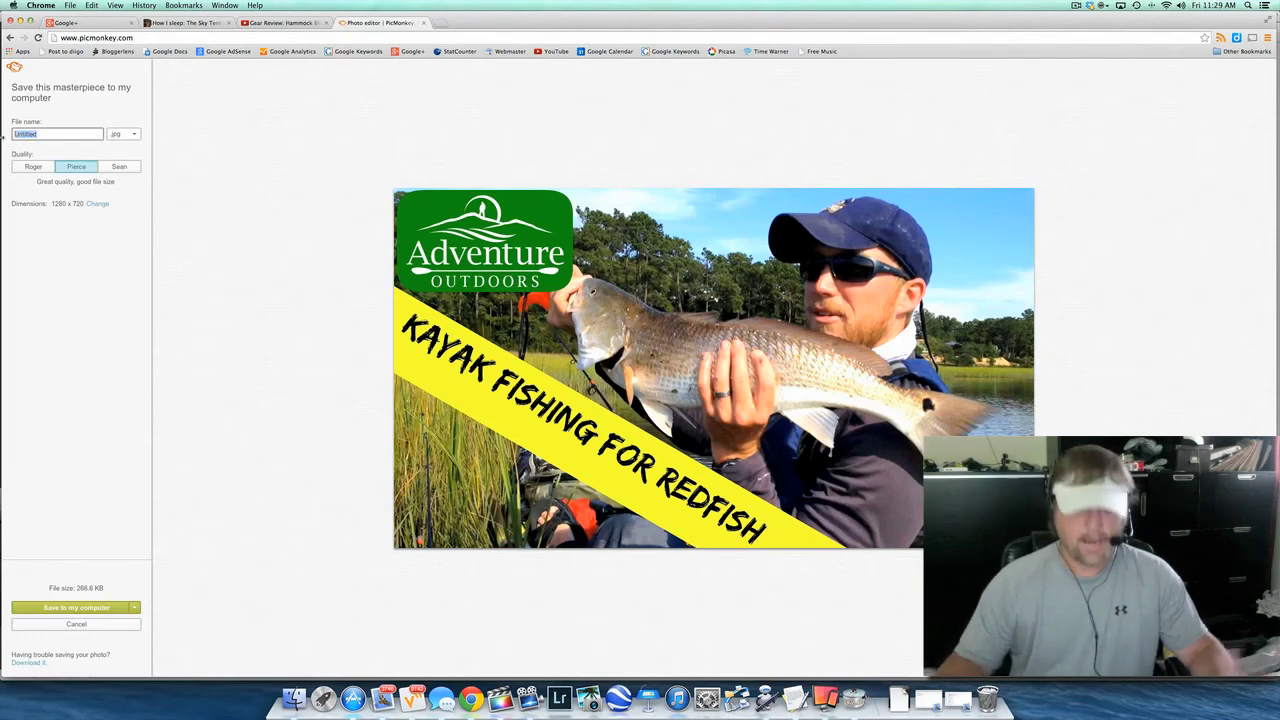
text(k)
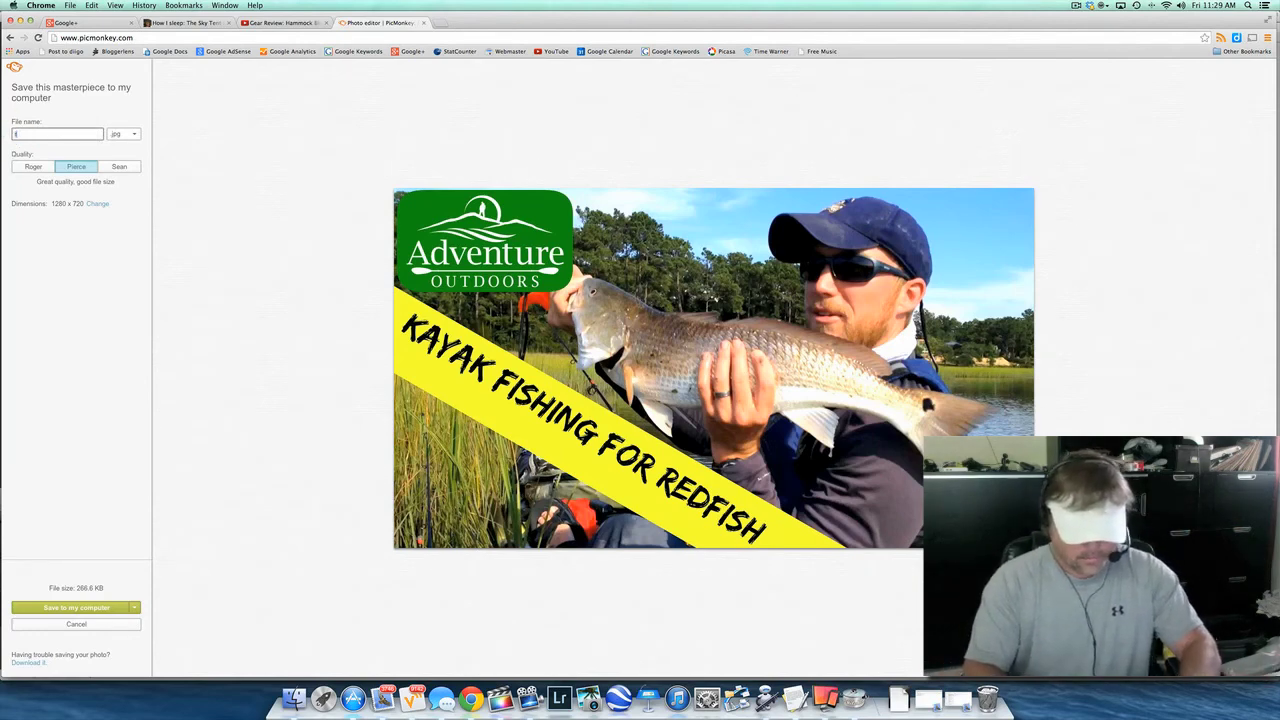
text(edfish)
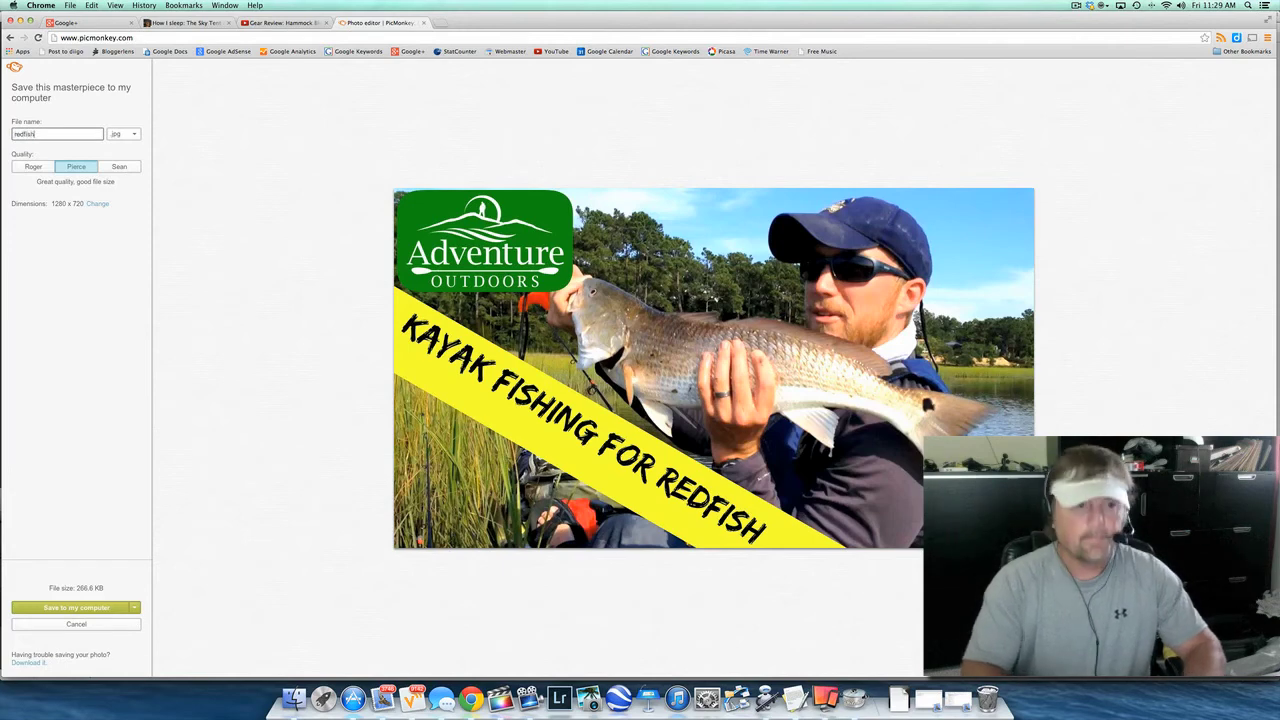
click(137, 134)
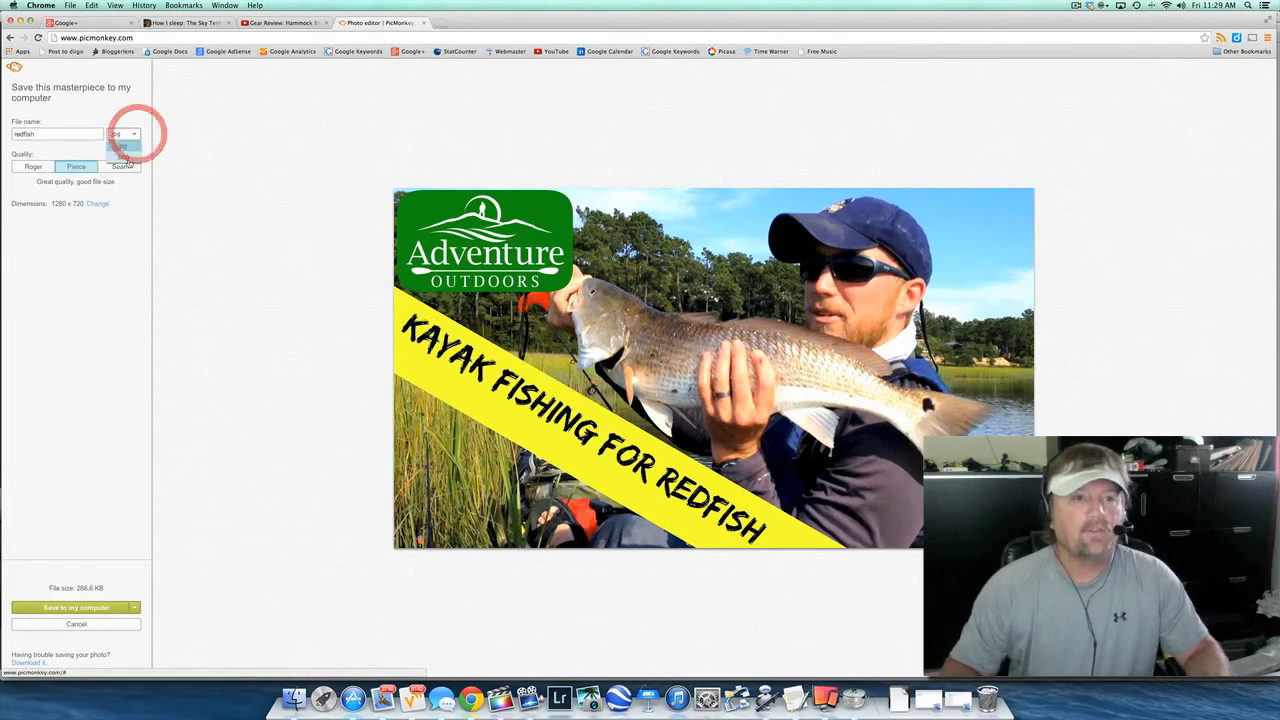
click(130, 164)
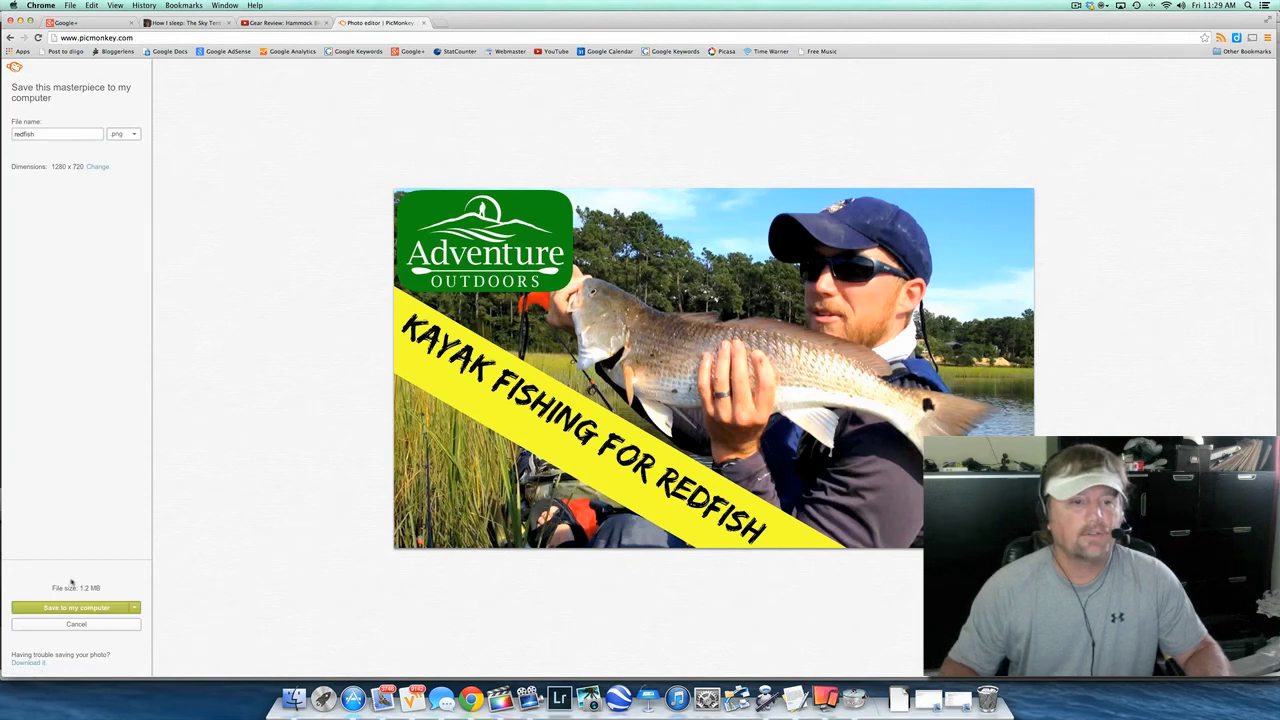
Save the thumbnail to the Desktop as redfish.png.
click(90, 608)
click(632, 77)
click(632, 77)
key(BackSpace)
key(BackSpace)
key(BackSpace)
key(BackSpace)
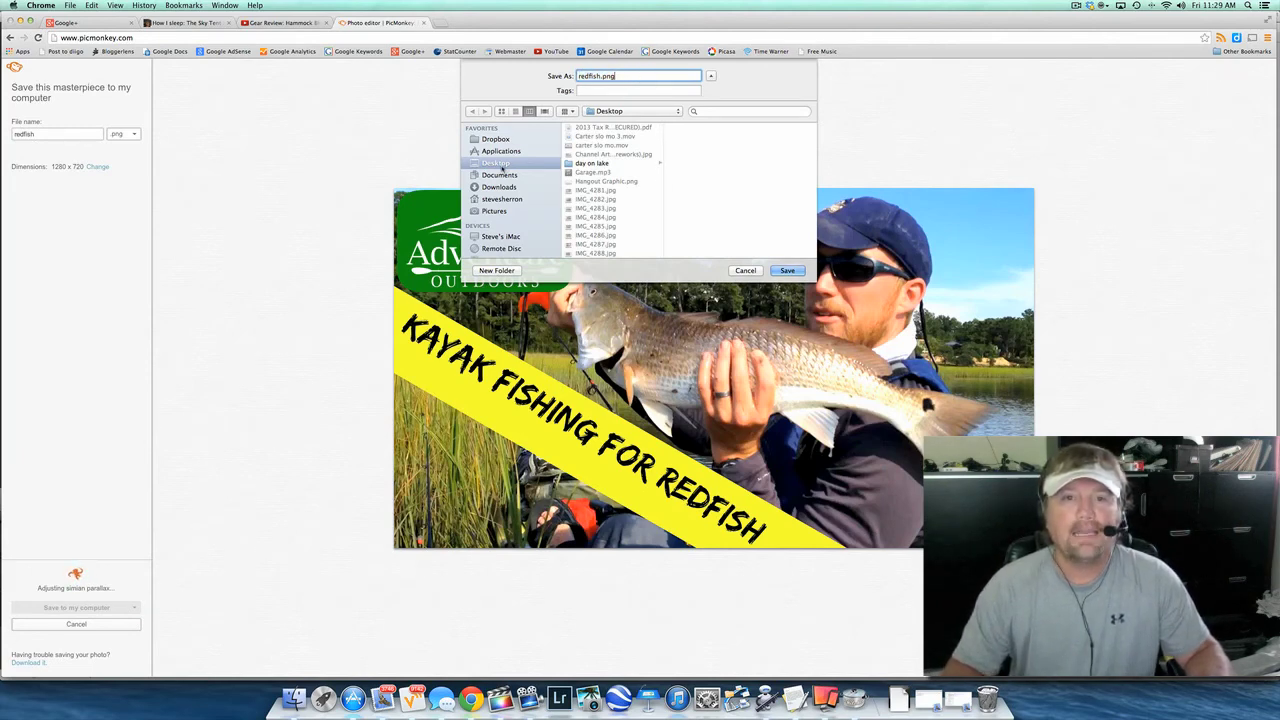
click(788, 271)
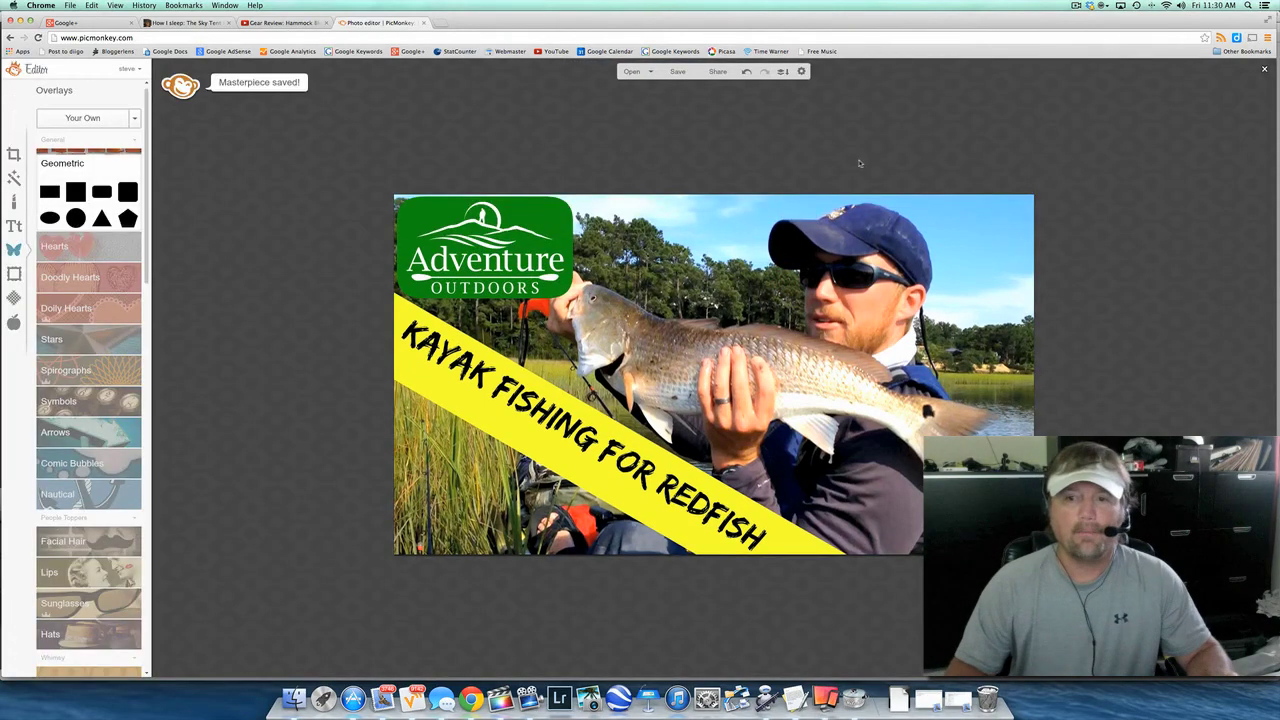
Open redfish.png from the Desktop folder in Finder and move its preview window toward the middle of the screen.
click(294, 697)
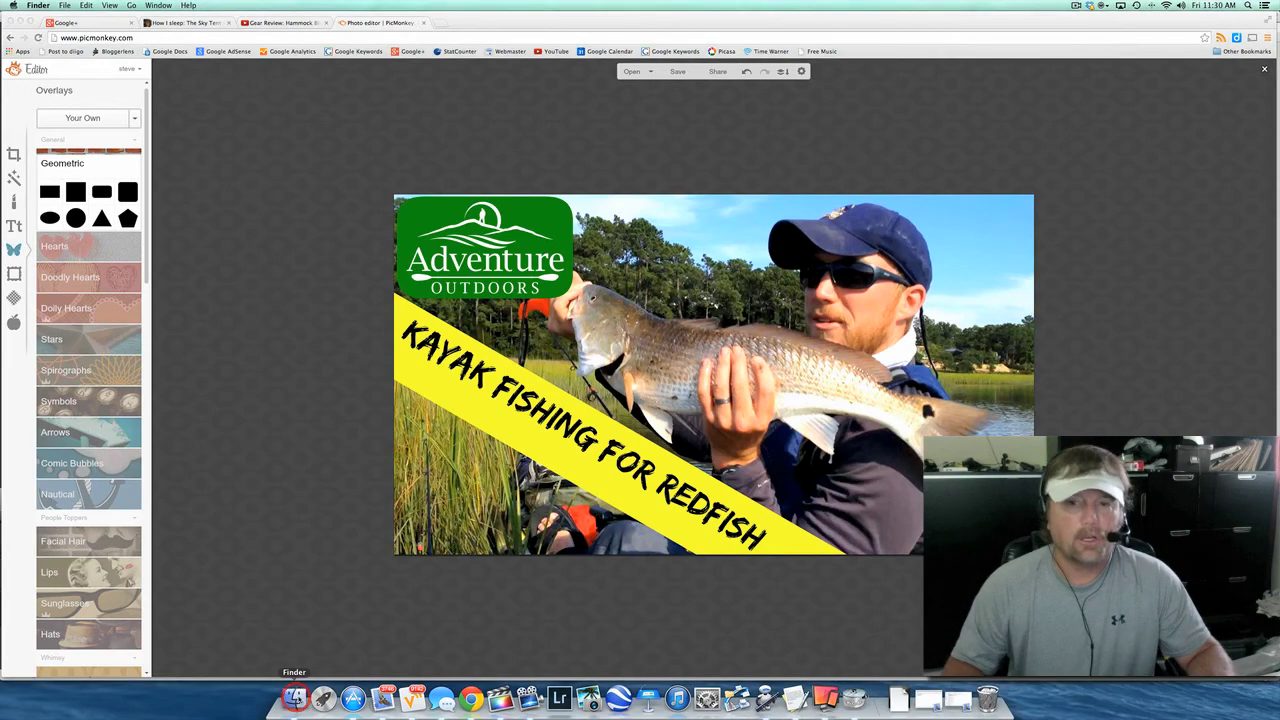
scroll(567, 314, down, 1)
scroll(568, 314, down, 3)
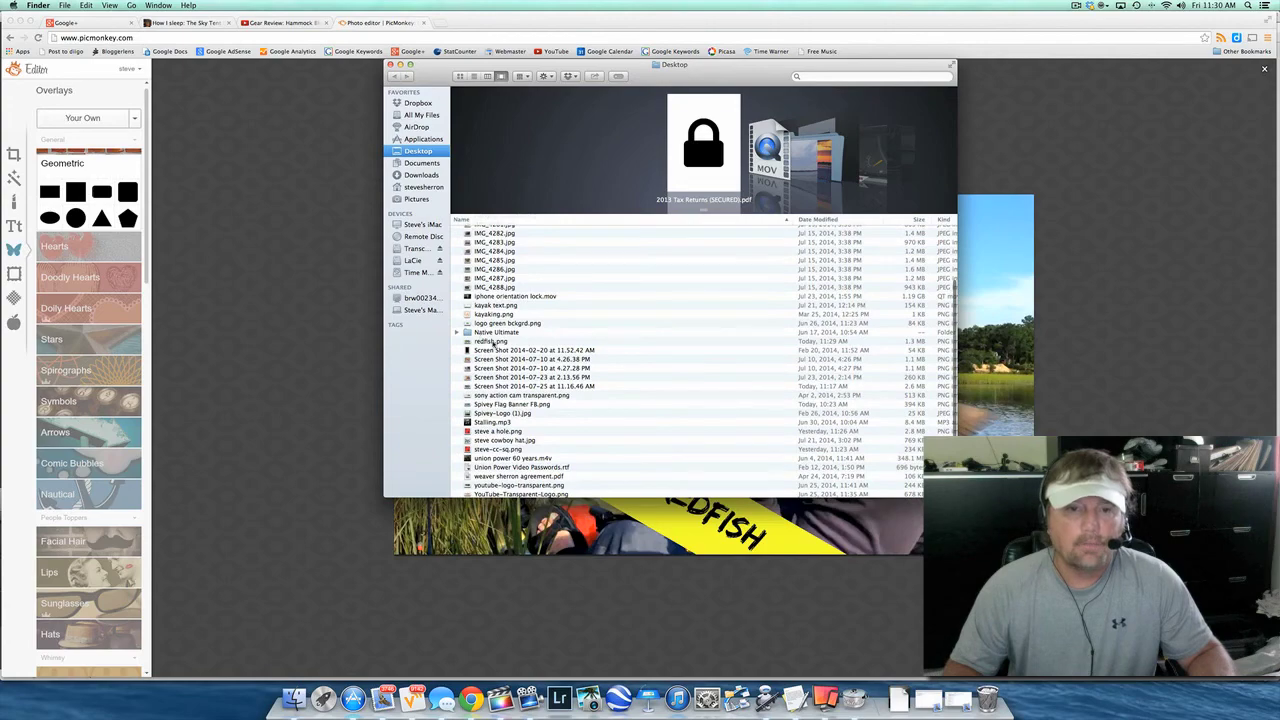
double_click(493, 343)
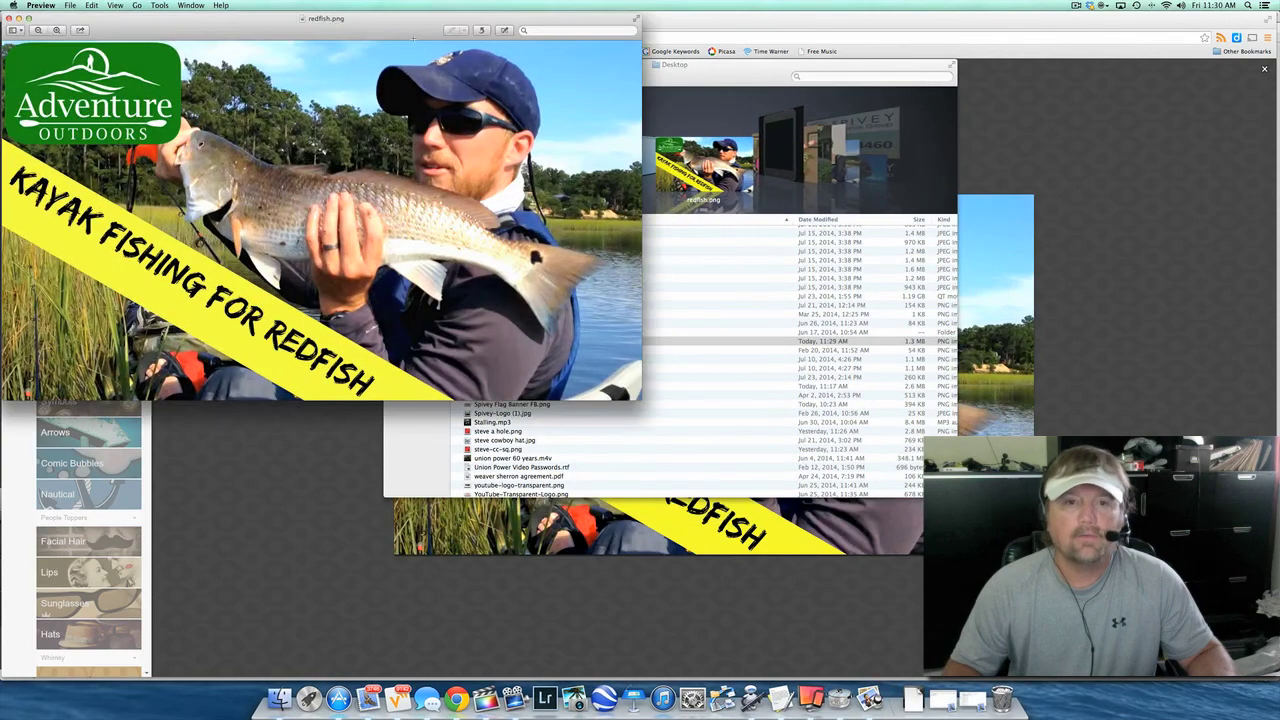
drag(378, 21, 727, 71)
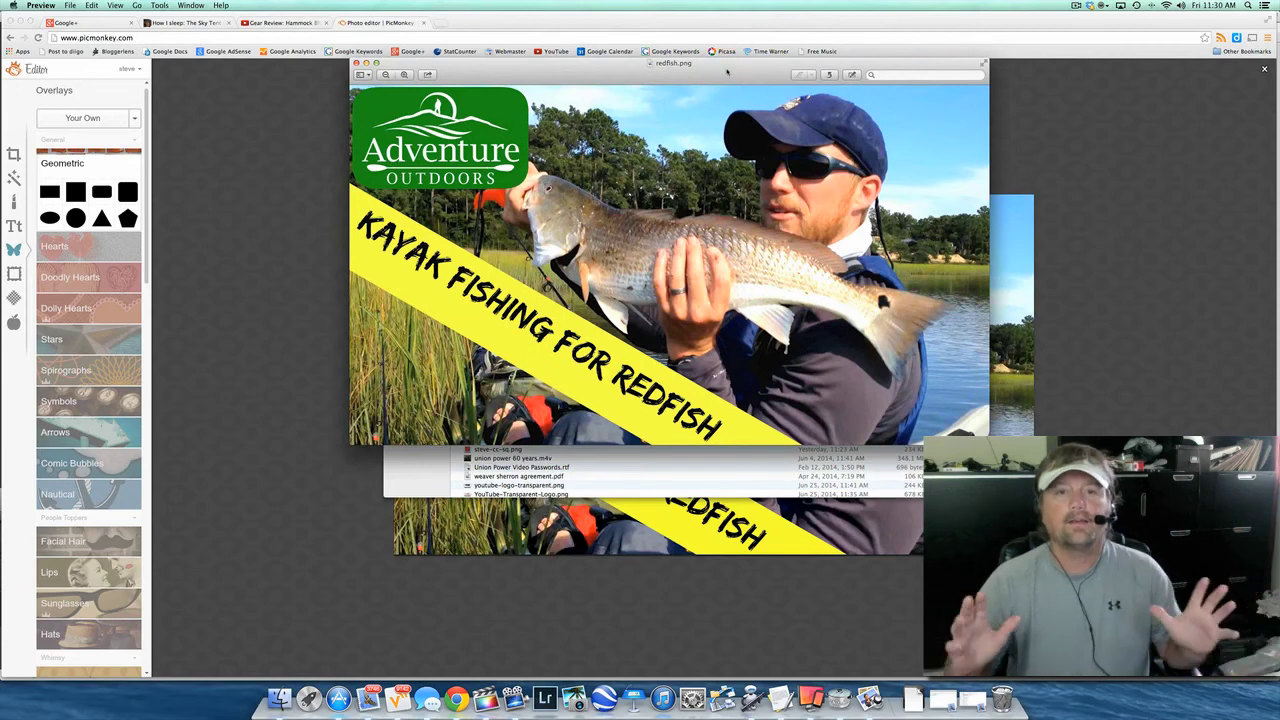